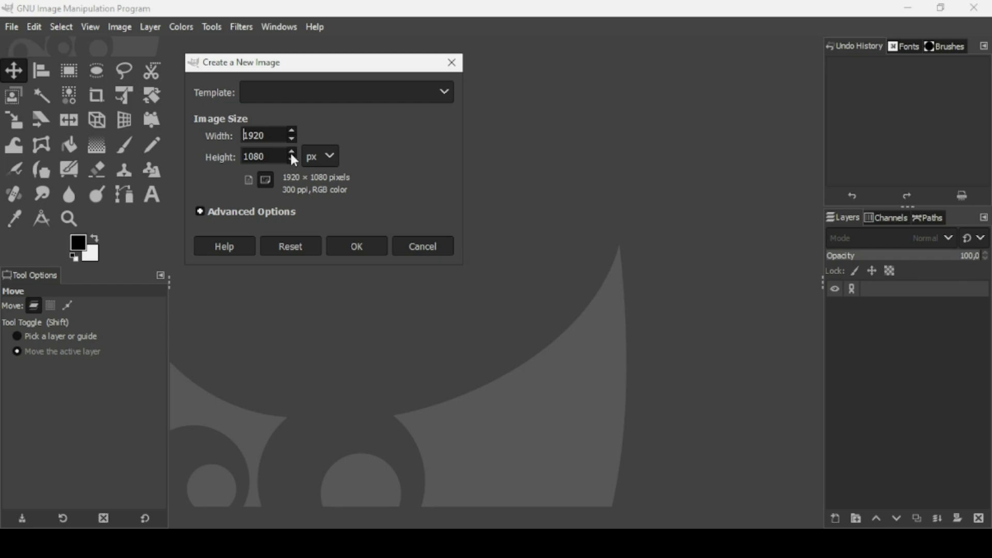
Step: Create a new 1920 × 1080 px image and set the foreground color to light gray d1d1d1
{"action": "left_click", "coordinate": [360, 243]}
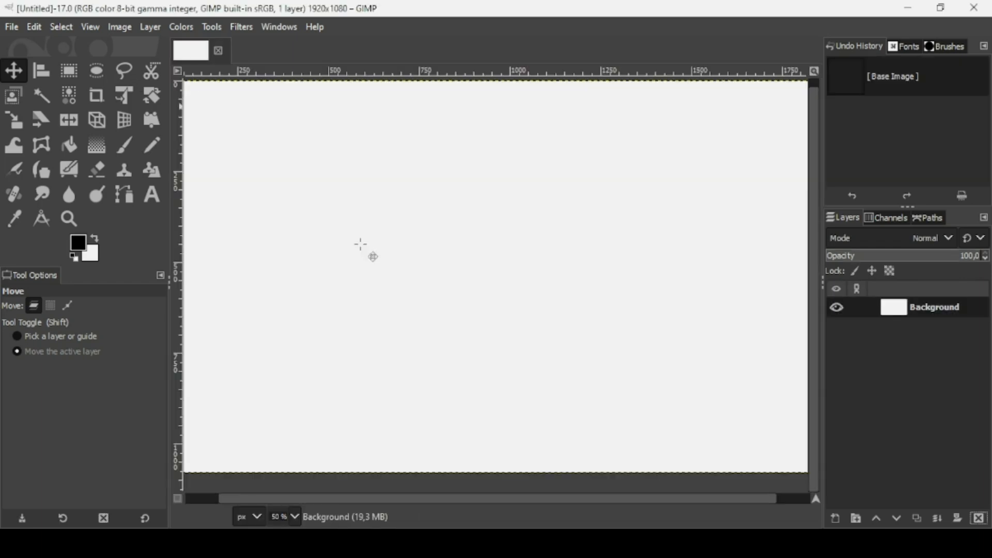
{"action": "key", "text": "minus"}
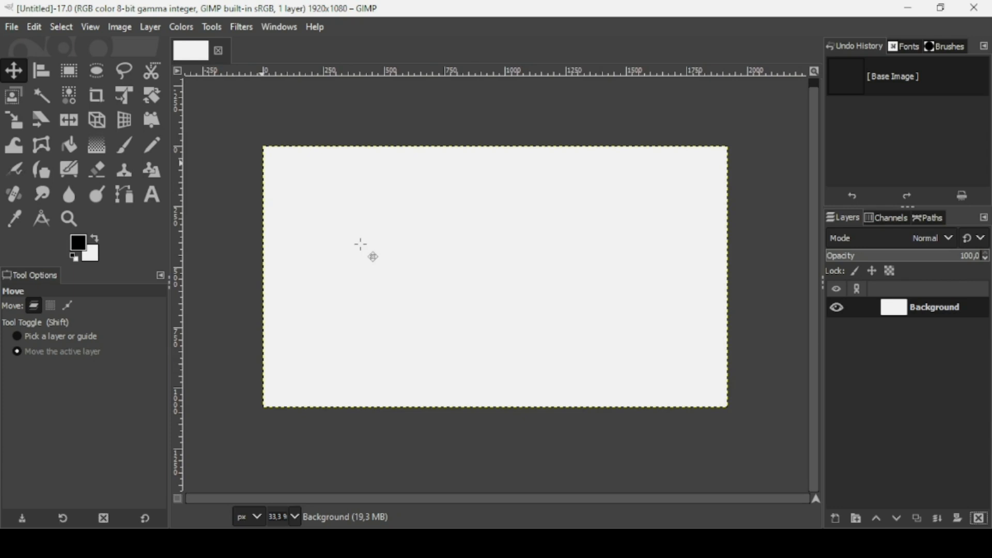
{"action": "left_click", "coordinate": [78, 246]}
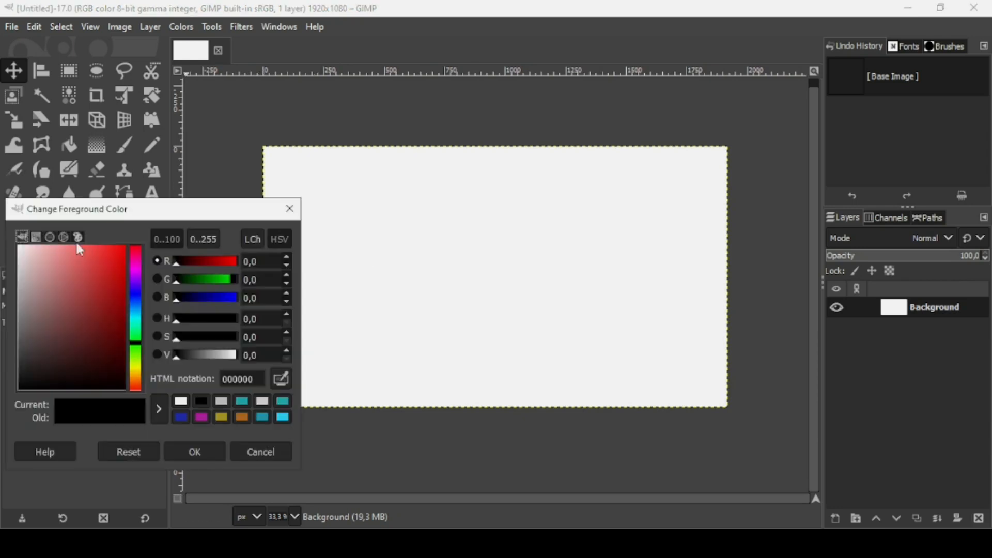
{"action": "mouse_move", "coordinate": [35, 278]}
{"action": "left_mouse_down"}
{"action": "mouse_move", "coordinate": [18, 268]}
{"action": "mouse_move", "coordinate": [17, 280]}
{"action": "left_mouse_up"}
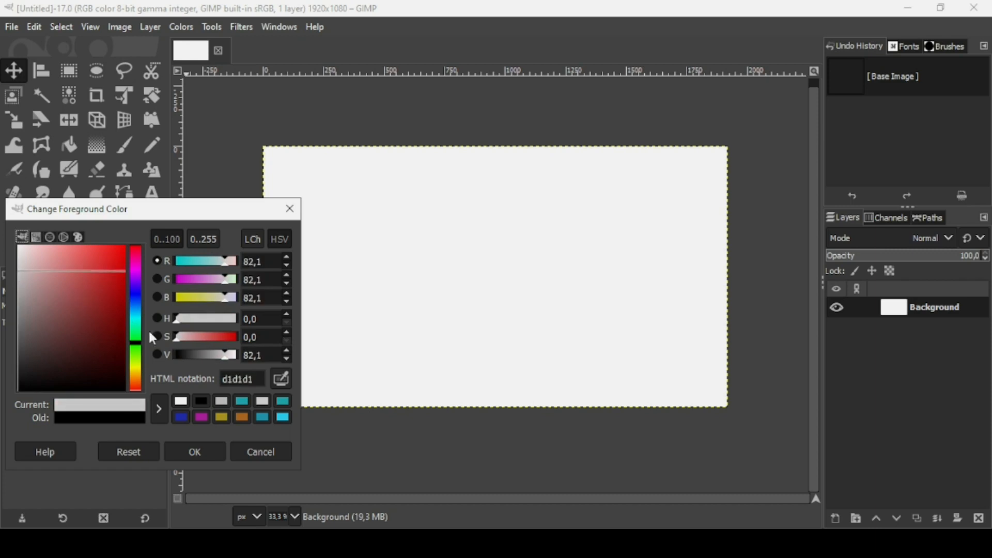
{"action": "left_click", "coordinate": [200, 447]}
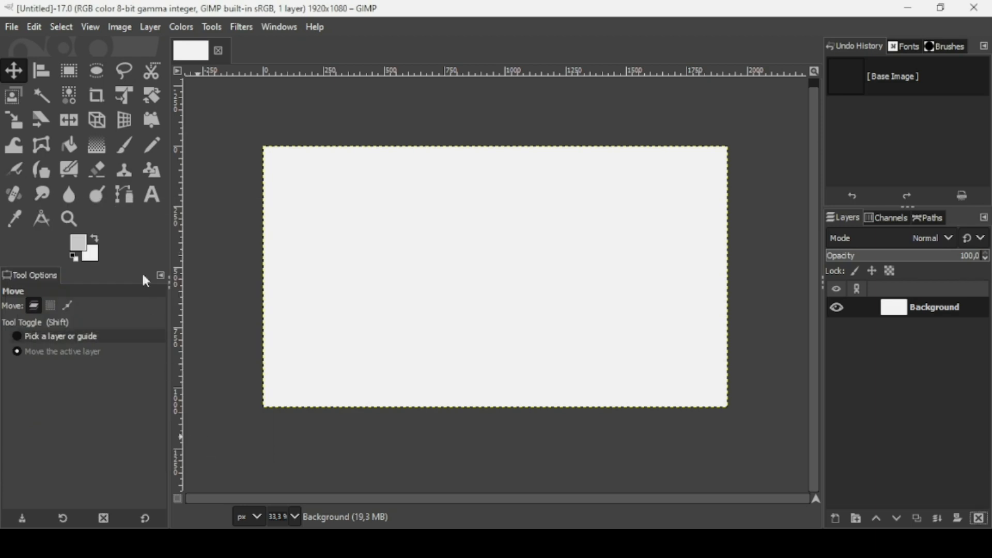
Step: Draw a linear FG to BG (RGB) gradient, about 1095 px long, from the canvas's bottom edge straight up to its top edge
{"action": "left_click", "coordinate": [102, 155]}
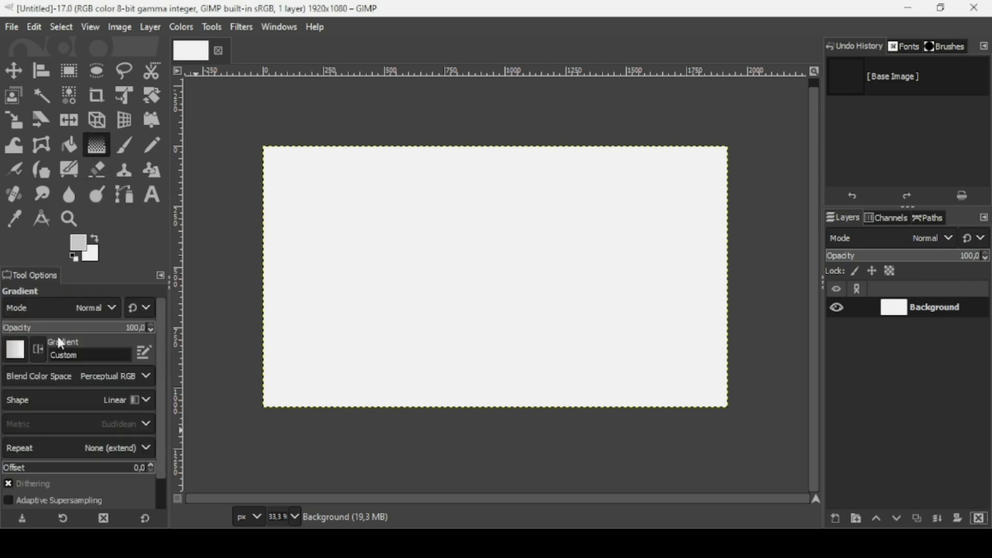
{"action": "left_click", "coordinate": [19, 357]}
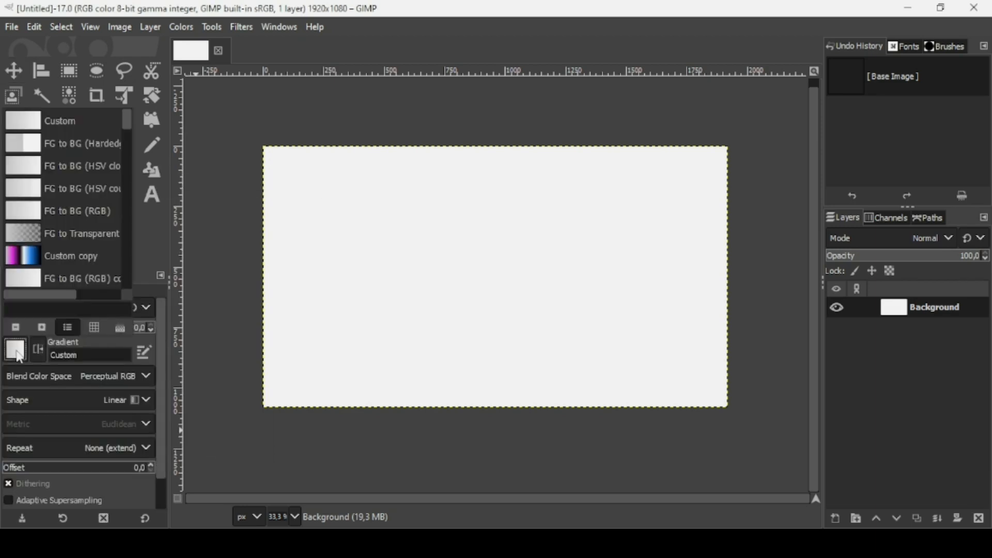
{"action": "left_click", "coordinate": [87, 215]}
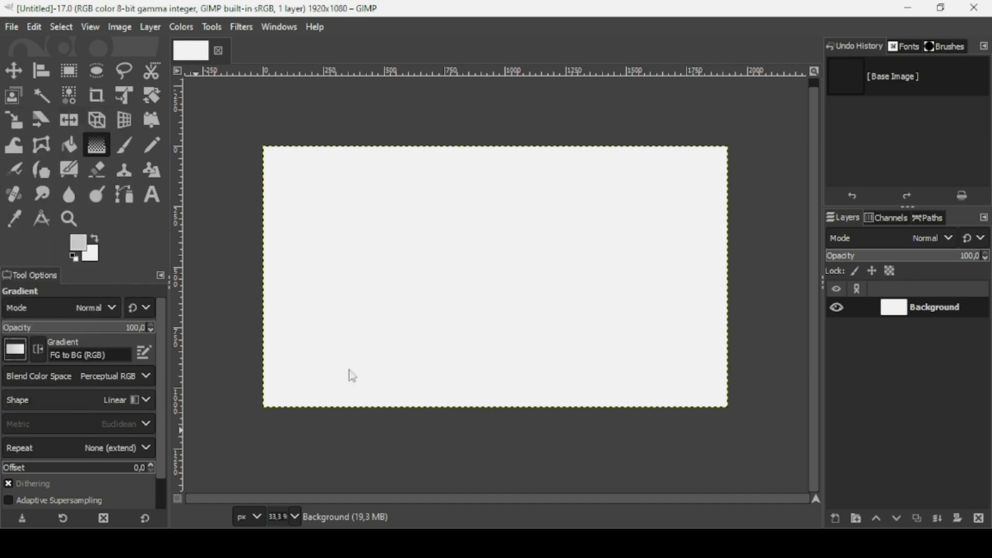
{"action": "left_click_drag", "start_coordinate": [507, 411], "coordinate": [502, 143]}
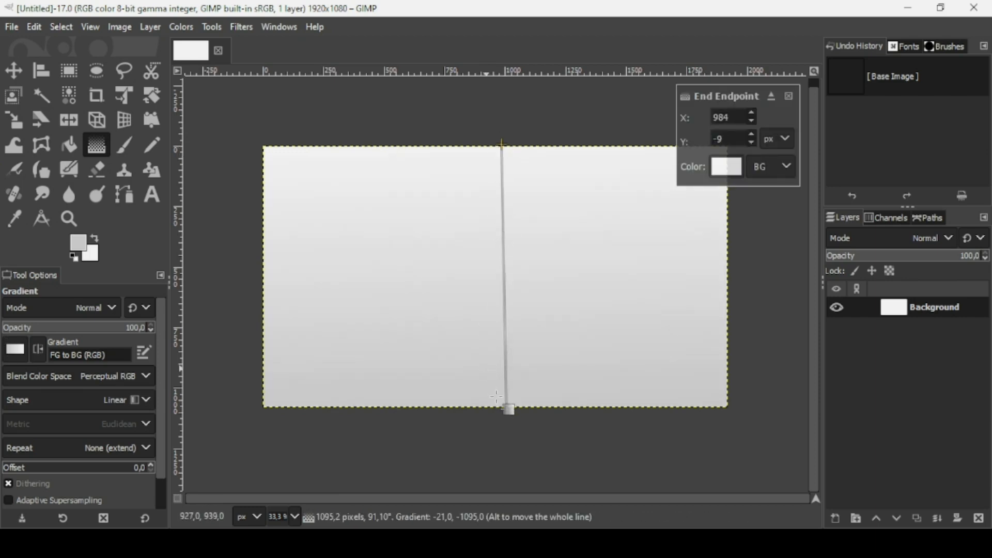
Step: Lighten the foreground color to dedede and commit the gradient on the background
{"action": "left_click", "coordinate": [83, 247]}
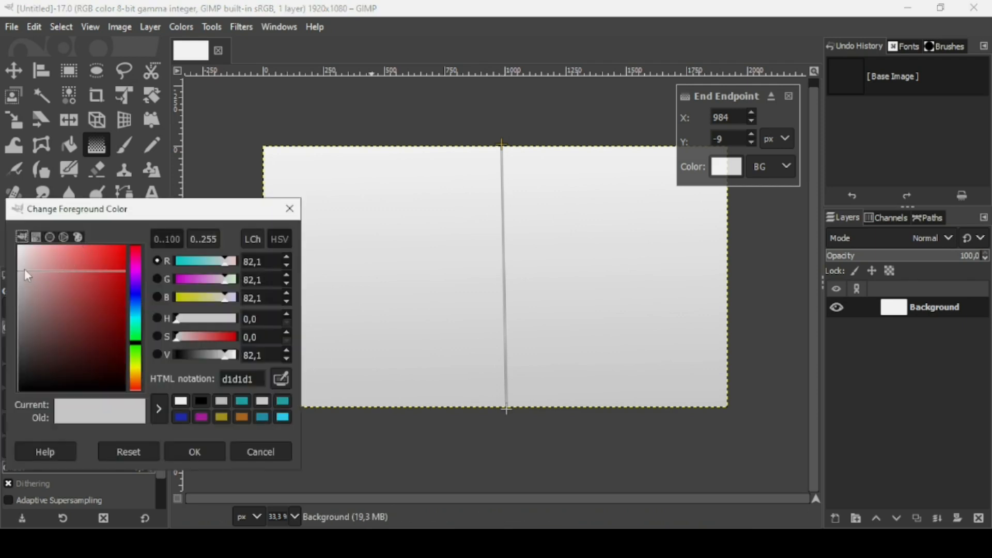
{"action": "left_click_drag", "start_coordinate": [24, 270], "coordinate": [17, 265]}
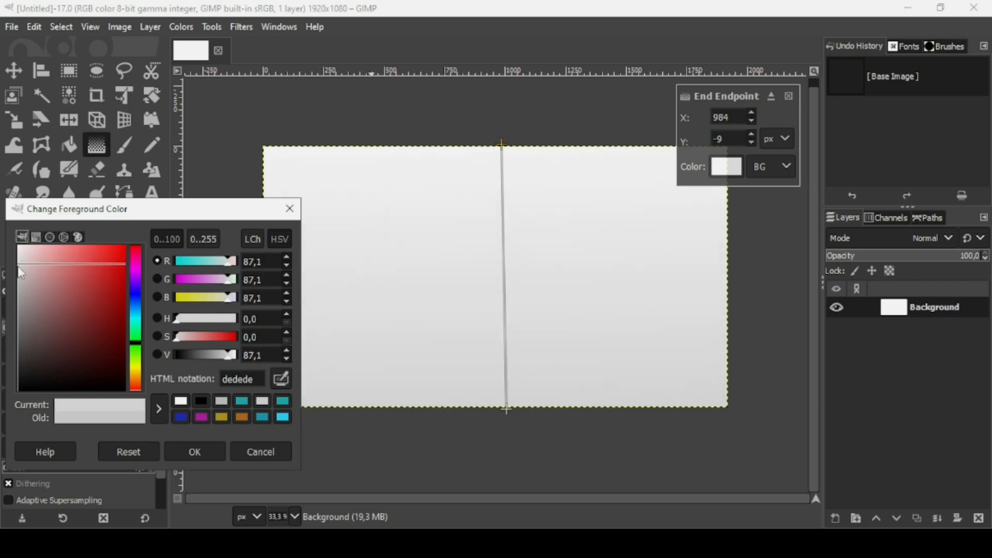
{"action": "left_click", "coordinate": [207, 456]}
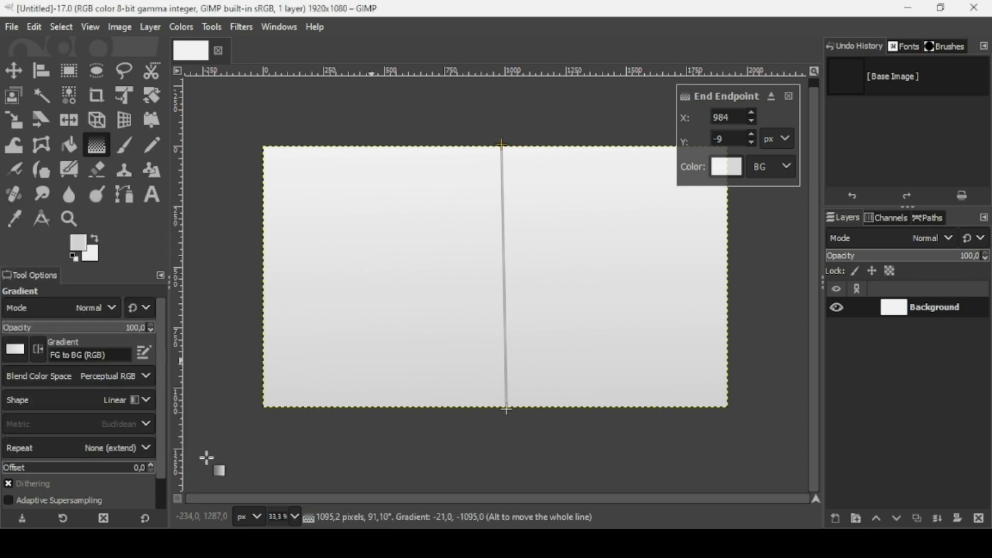
{"action": "left_click", "coordinate": [13, 71]}
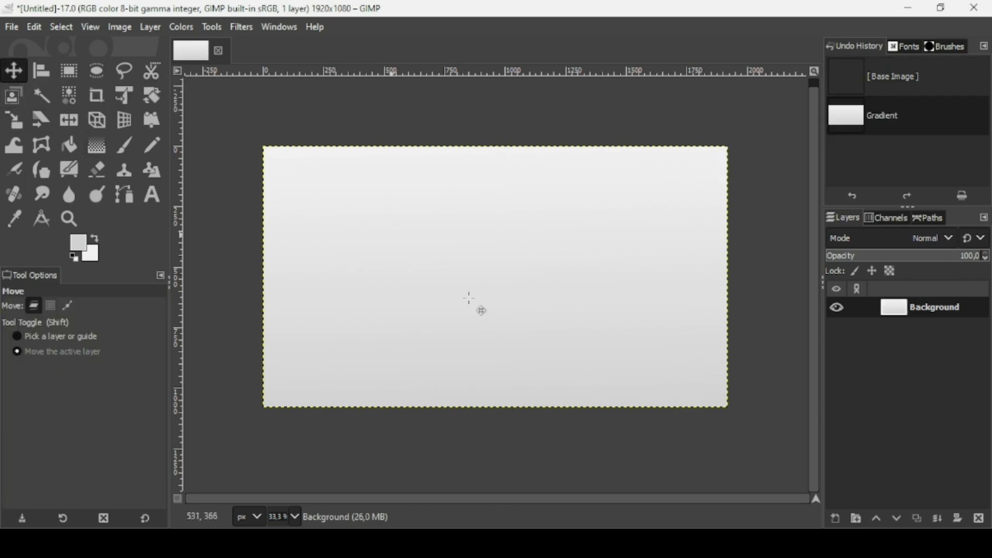
Step: Bring portrait-young-female-jumping.png from the file explorer into the image as a new layer
{"action": "key", "text": "alt+Tab"}
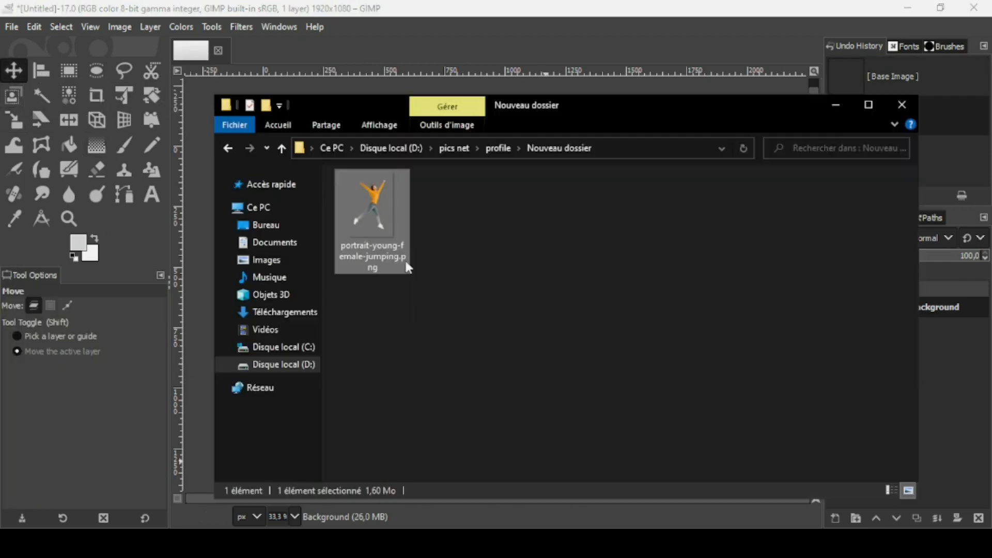
{"action": "left_click_drag", "start_coordinate": [408, 249], "coordinate": [213, 439]}
{"action": "left_click", "coordinate": [413, 3]}
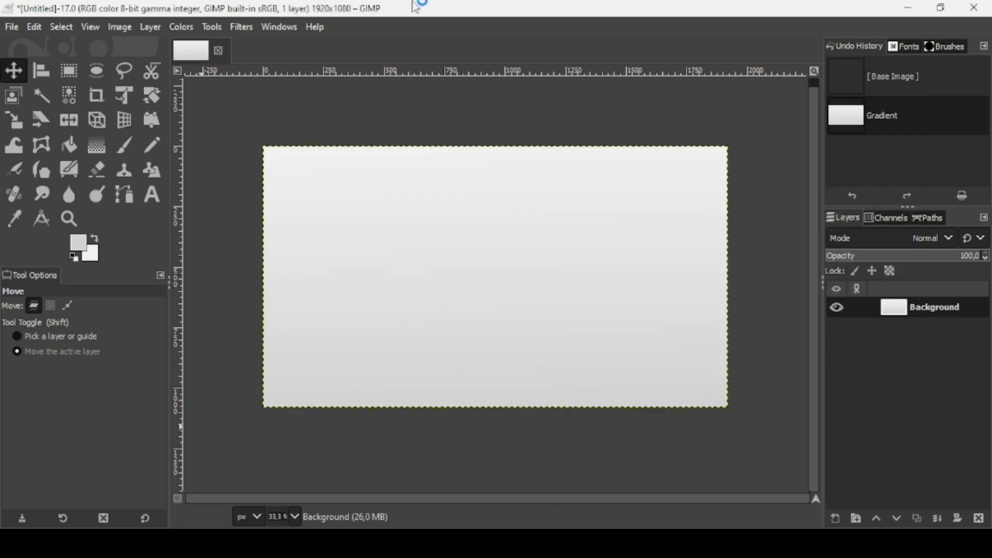
{"action": "left_click_drag", "start_coordinate": [416, 7], "coordinate": [496, 242]}
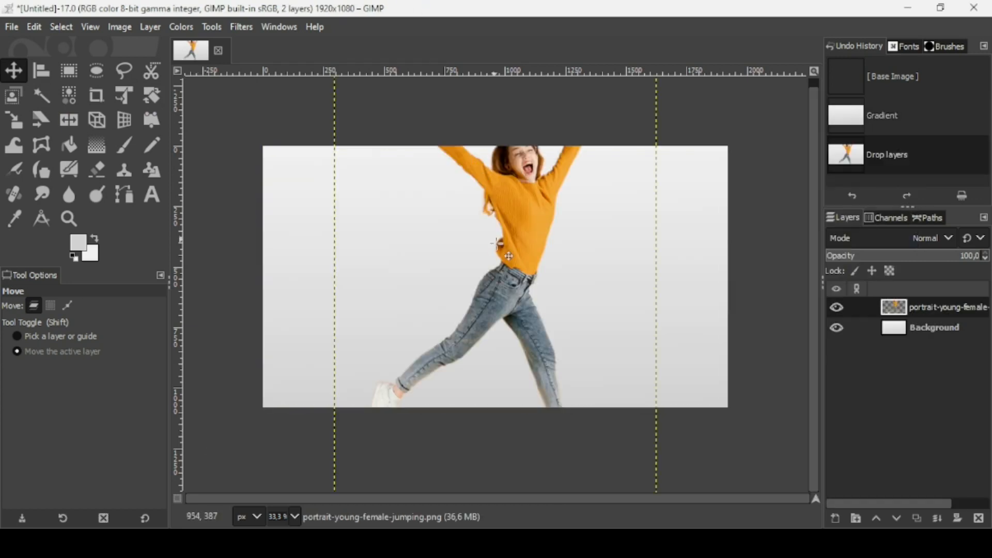
Step: Scale the jumping woman layer to 653 × 979 px about its center with locked proportions, and expand the layer to image size
{"action": "left_click", "coordinate": [12, 122]}
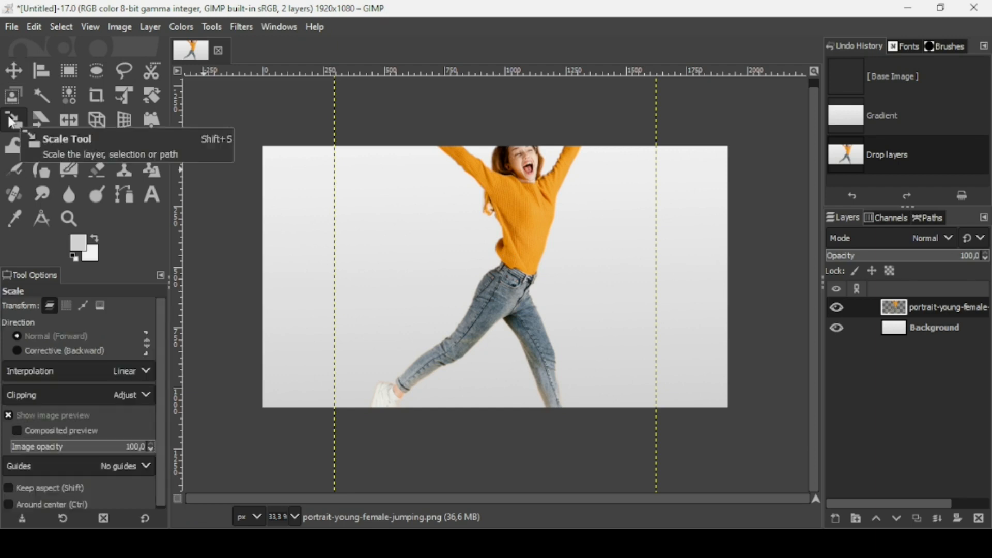
{"action": "left_click", "coordinate": [547, 312]}
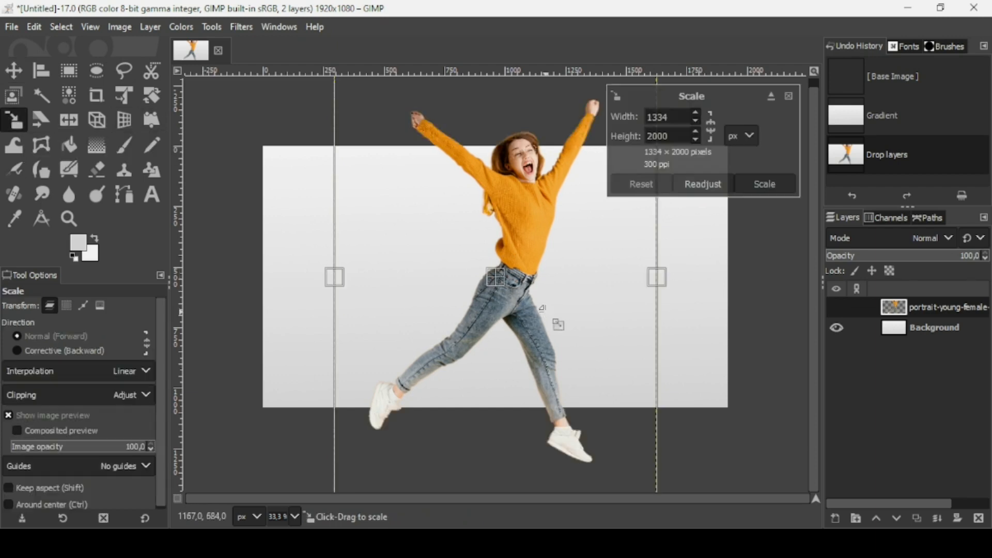
{"action": "left_click", "coordinate": [714, 129]}
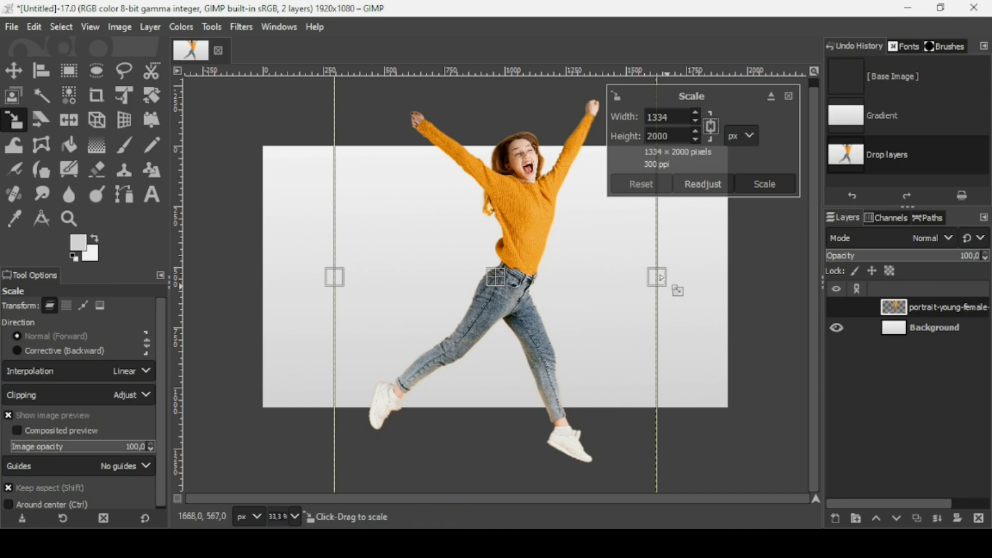
{"action": "left_click_drag", "start_coordinate": [665, 287], "coordinate": [572, 257]}
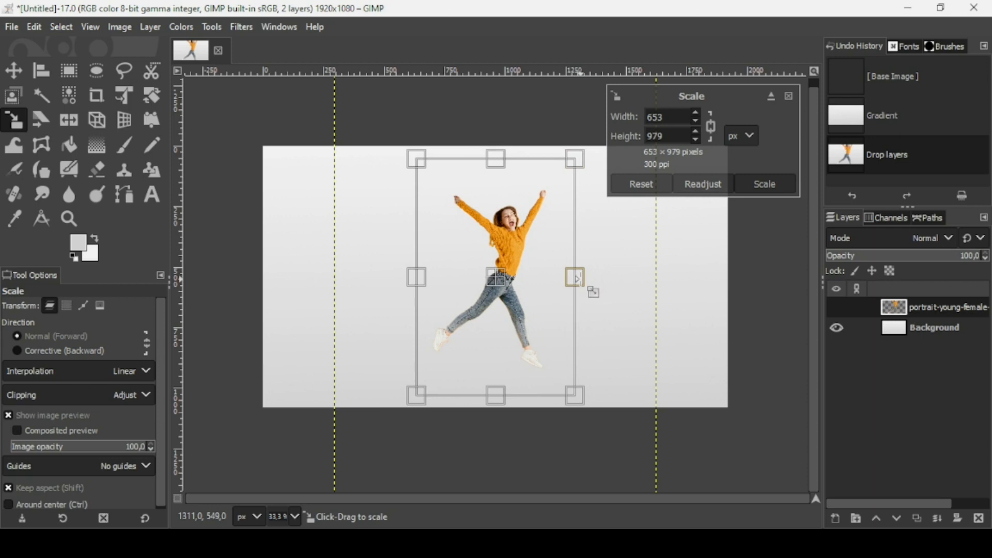
{"action": "key", "text": "Return"}
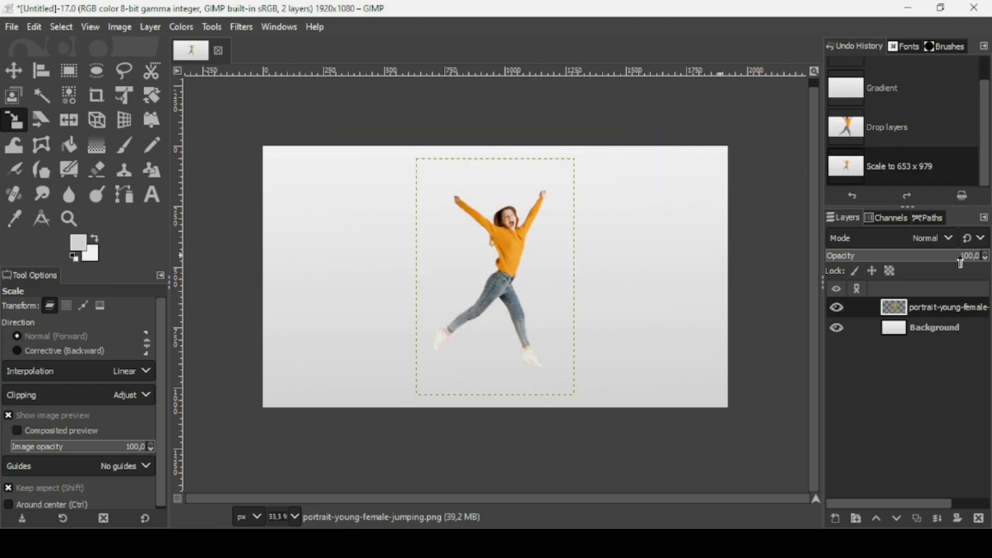
{"action": "right_click", "coordinate": [912, 303]}
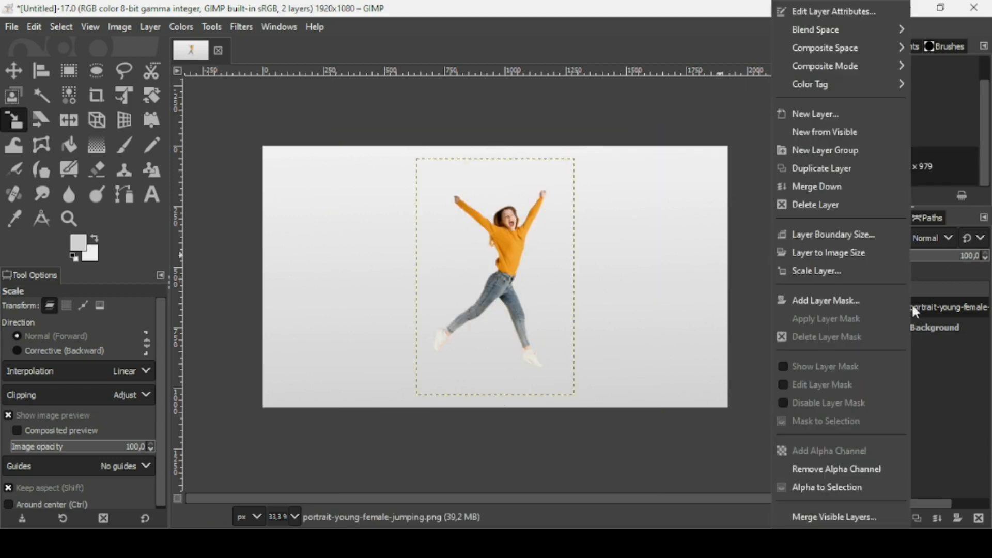
{"action": "left_click", "coordinate": [869, 253]}
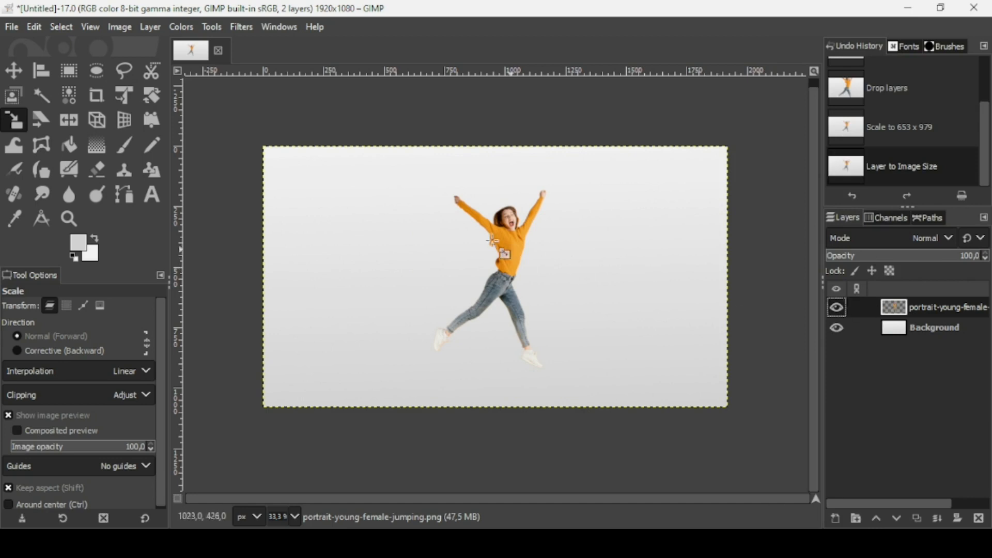
Step: Make a narrow vertical rectangular selection, about 15 × 243 px, down the woman's torso from the sweater to the jeans
{"action": "left_click", "coordinate": [70, 72]}
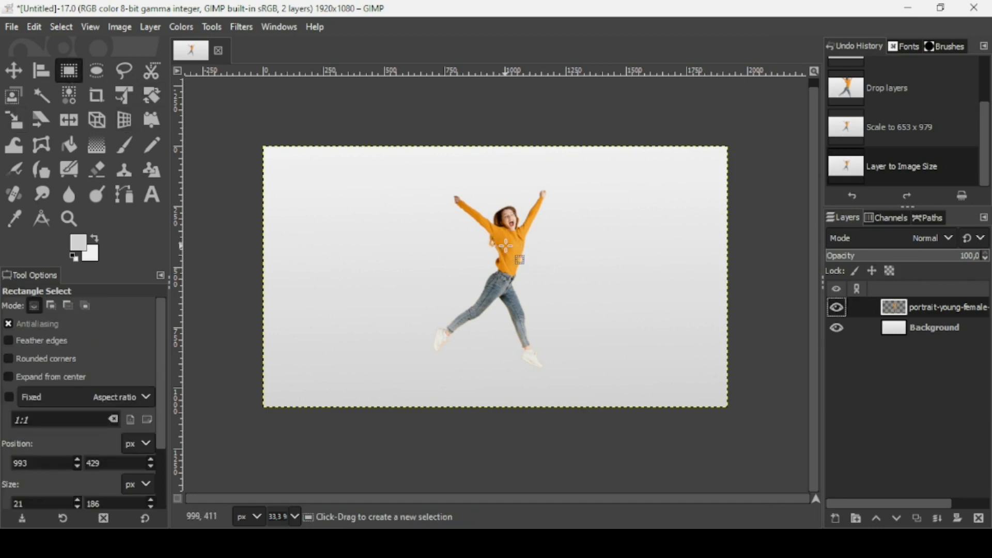
{"action": "left_click", "coordinate": [838, 309]}
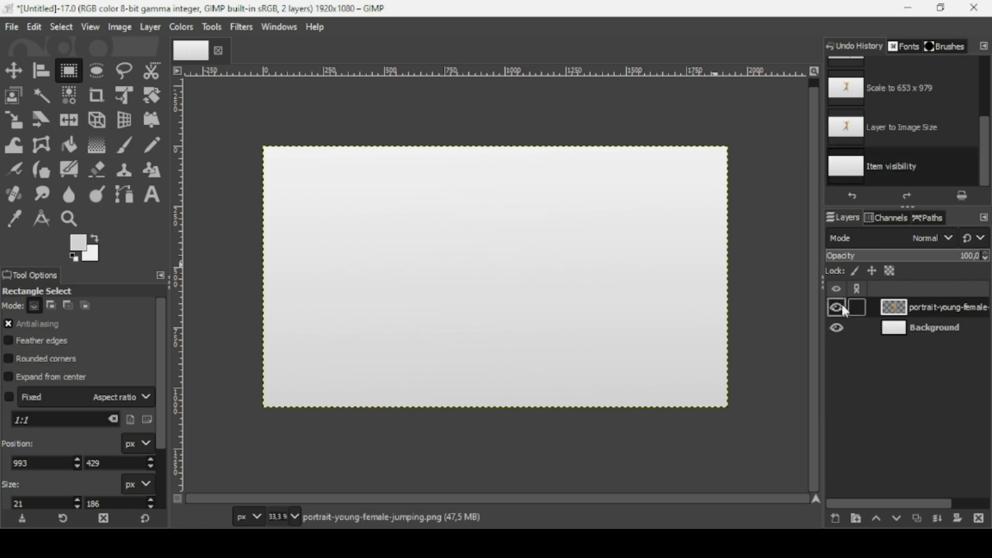
{"action": "left_click", "coordinate": [839, 309]}
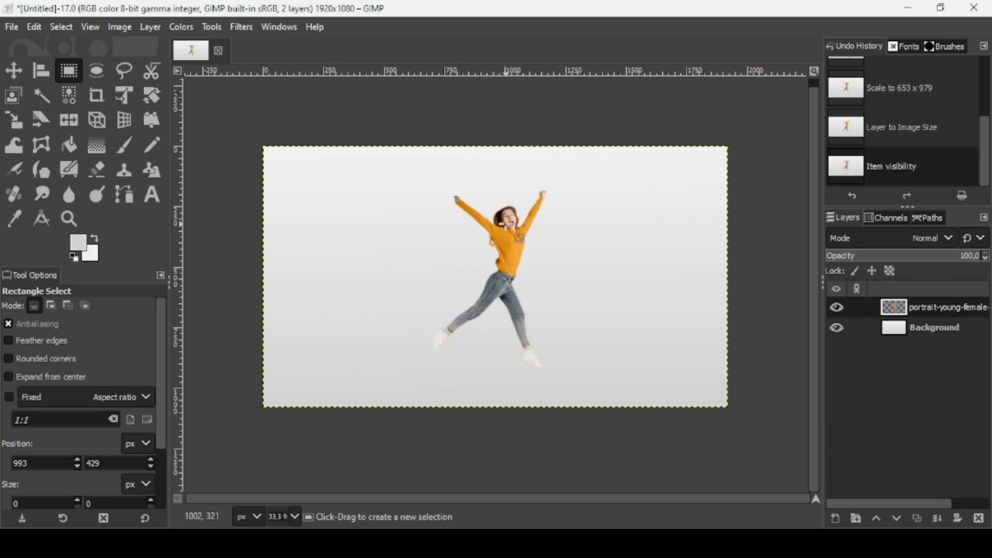
{"action": "left_click_drag", "start_coordinate": [508, 242], "coordinate": [512, 300]}
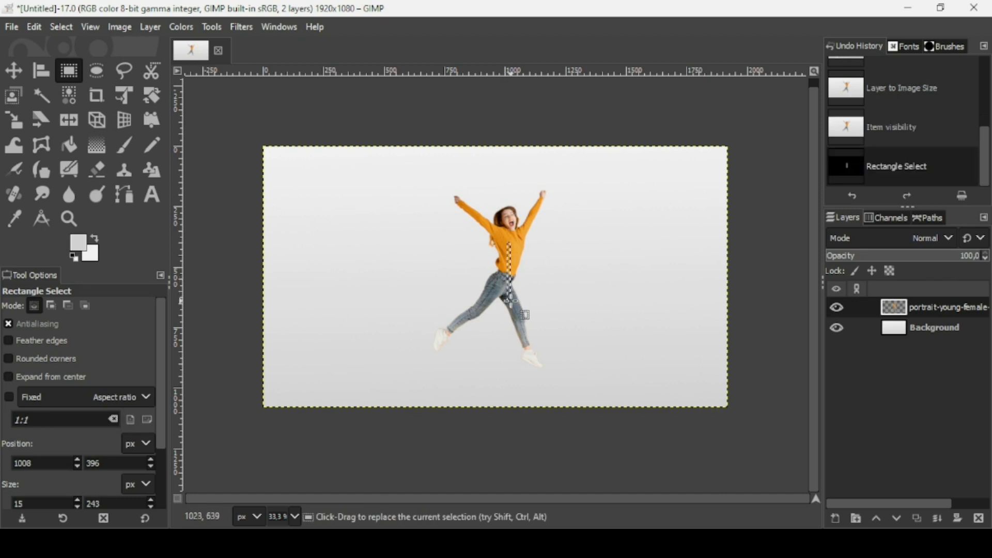
Step: Copy the selected strip of the woman and paste it as a new layer
{"action": "key", "text": "ctrl"}
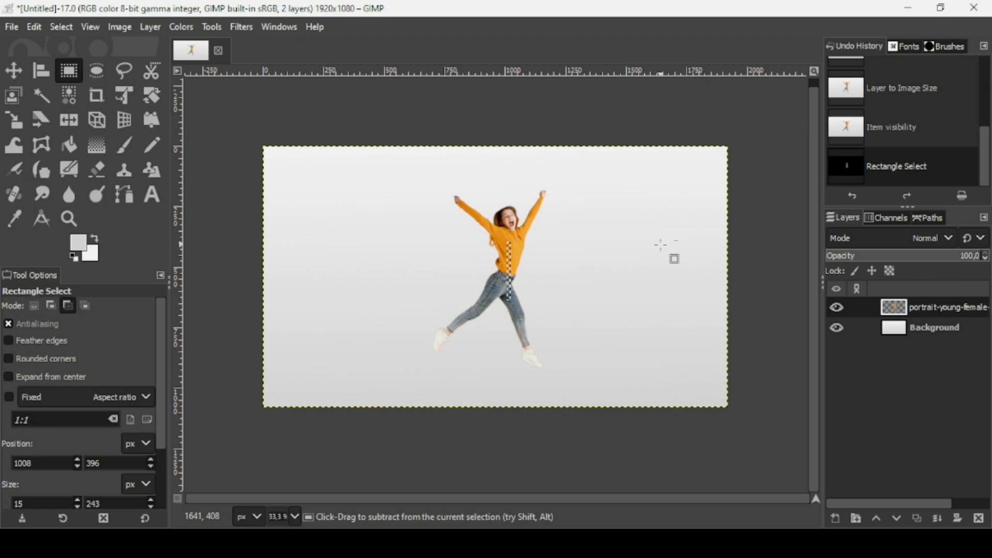
{"action": "key", "text": "ctrl+c"}
{"action": "key", "text": "ctrl+v"}
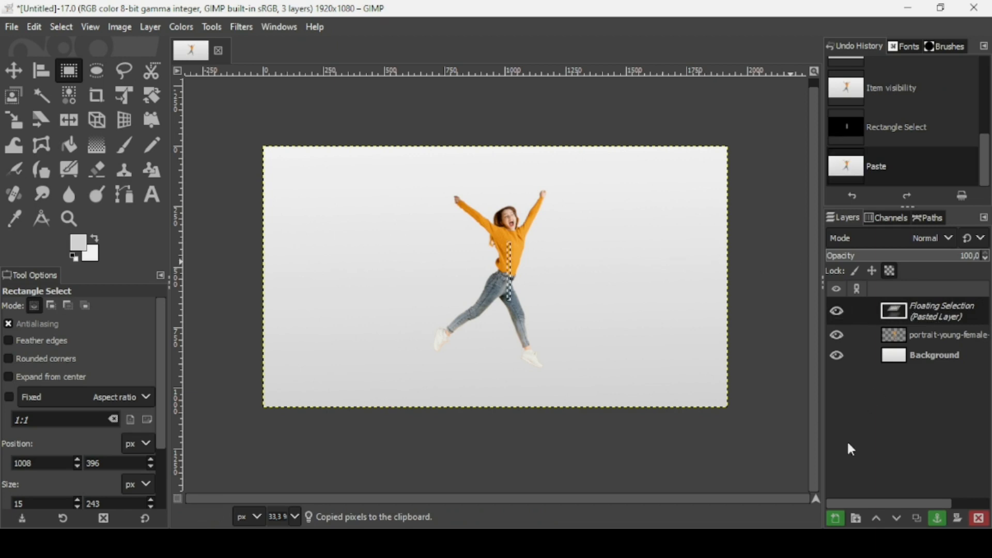
{"action": "left_click", "coordinate": [836, 518]}
Step: Hide the jumping woman layer and rename the pasted strip layer to "pixel"
{"action": "left_click", "coordinate": [838, 328]}
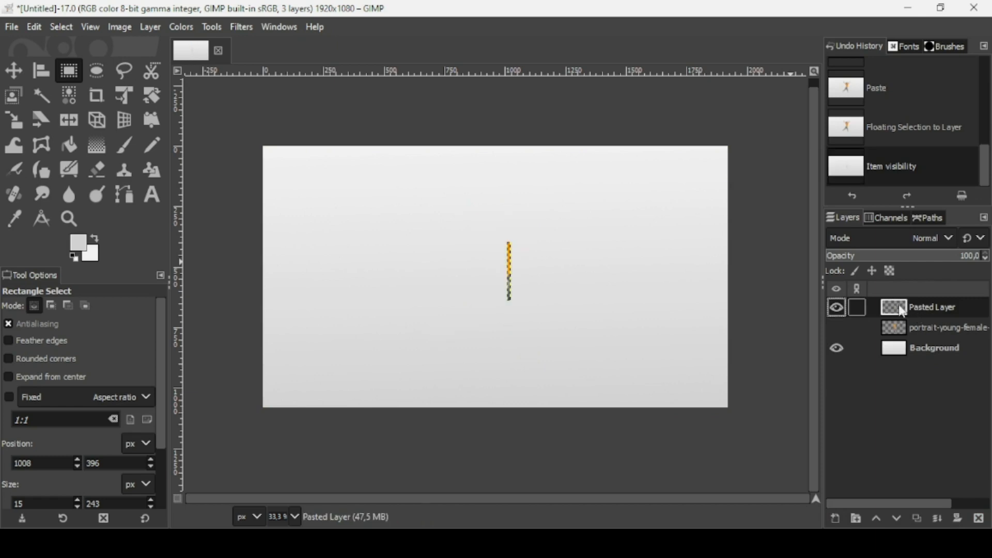
{"action": "left_click", "coordinate": [838, 328]}
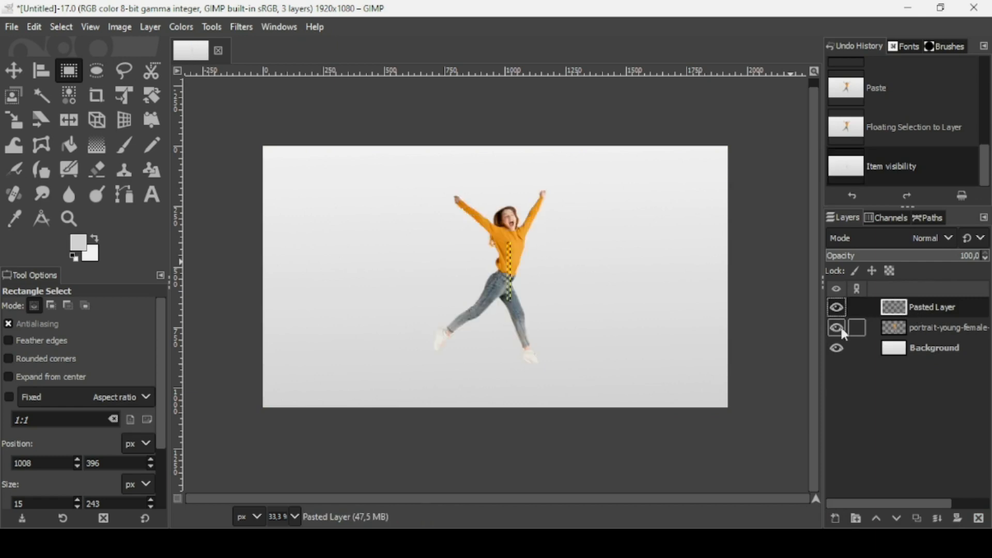
{"action": "key", "text": "shift+s"}
{"action": "left_click", "coordinate": [838, 326]}
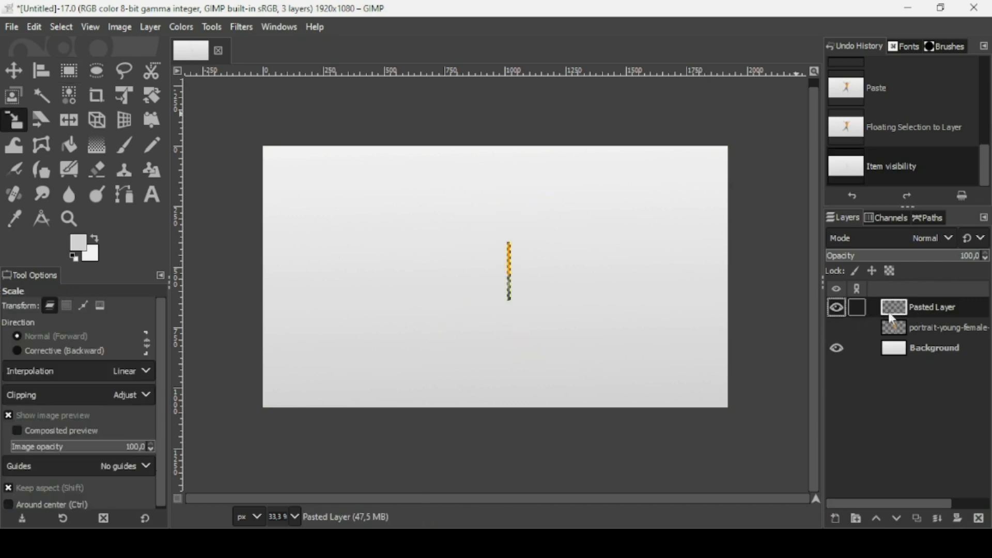
{"action": "double_click", "coordinate": [927, 311]}
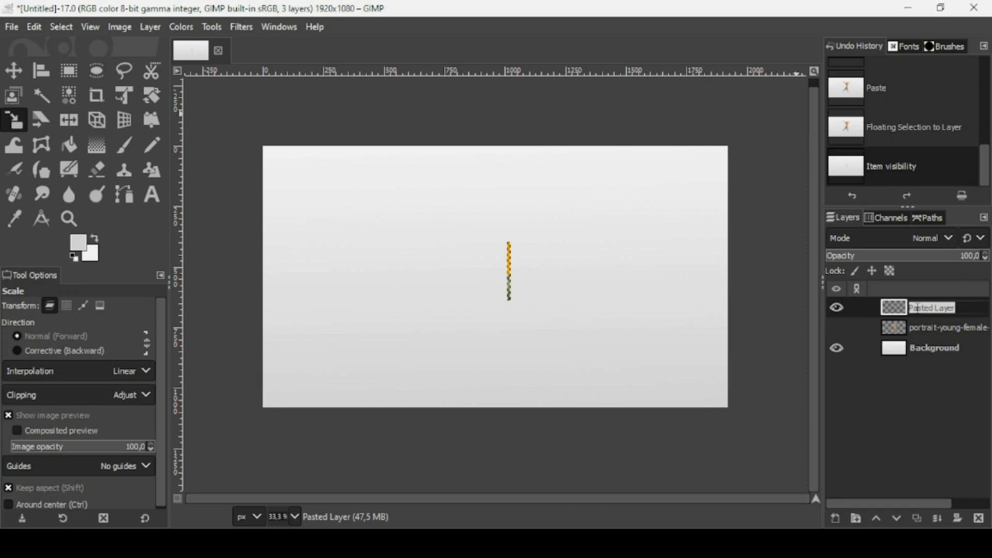
{"action": "type", "text": "pixel"}
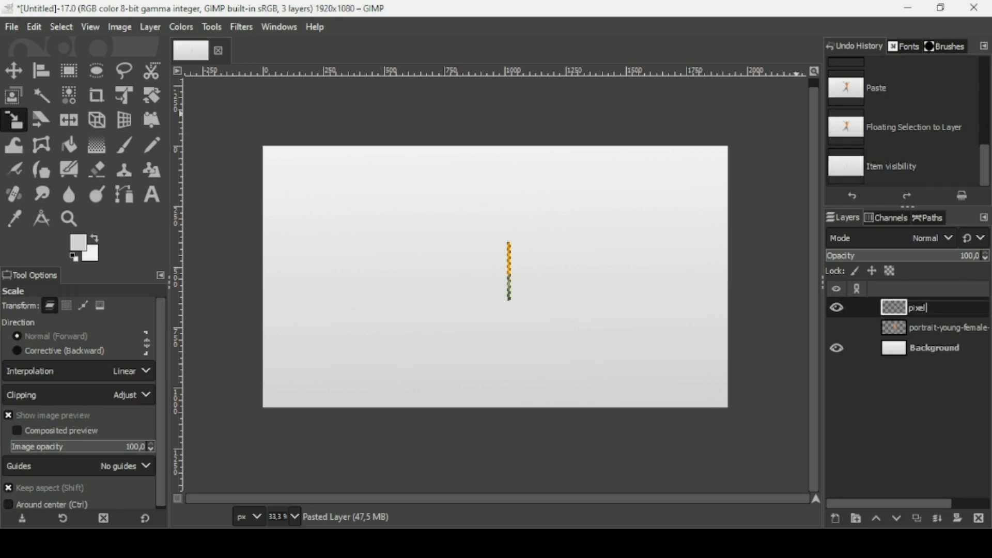
{"action": "key", "text": "Return"}
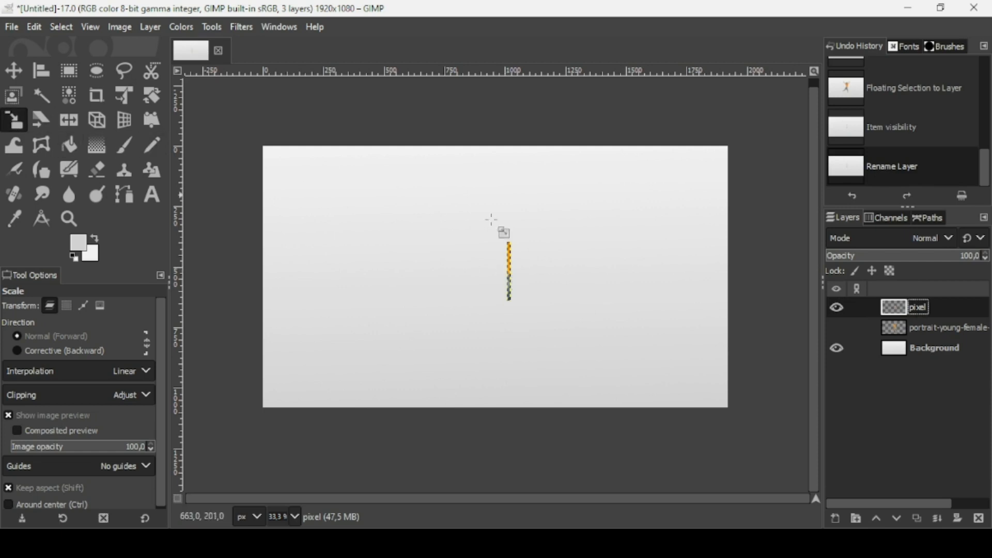
Step: Stretch the pixel strip horizontally past both edges of the canvas to 2049 × 243 px, with the proportions unlocked
{"action": "left_click", "coordinate": [521, 285]}
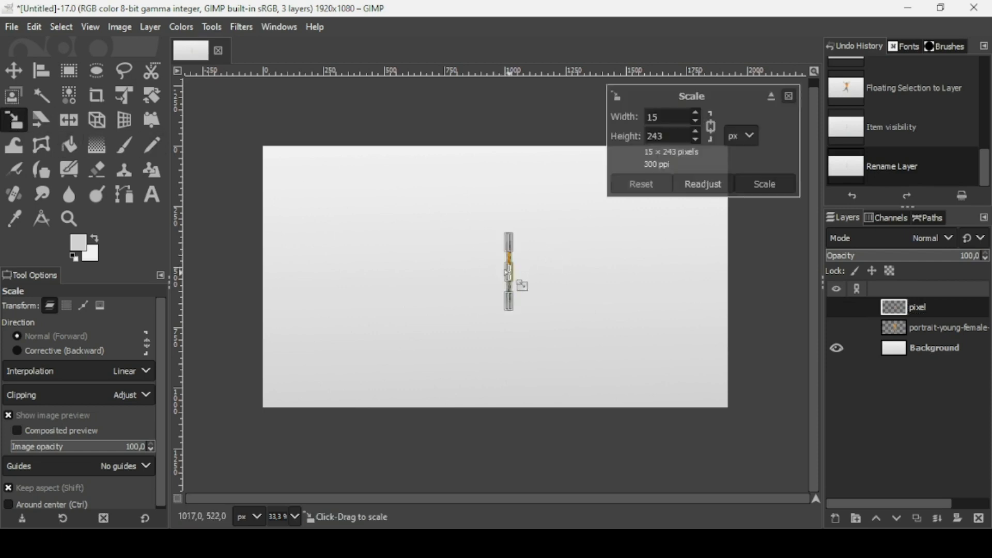
{"action": "key", "text": "shift"}
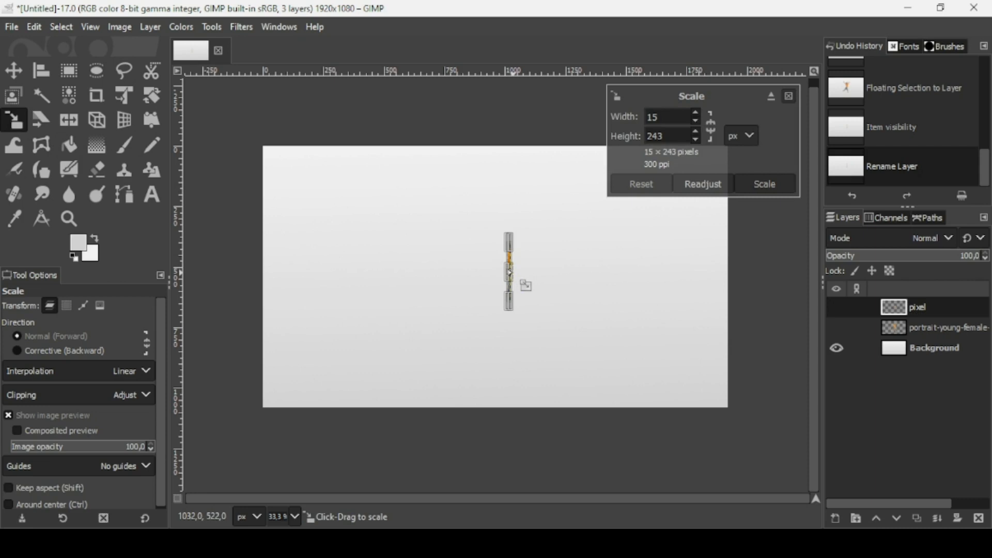
{"action": "key", "text": "shift"}
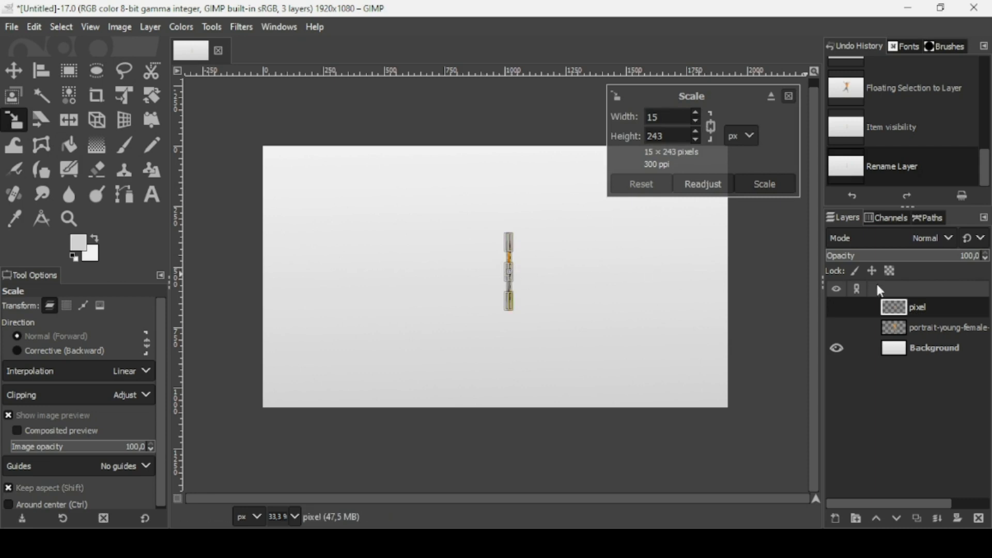
{"action": "key", "text": "shift"}
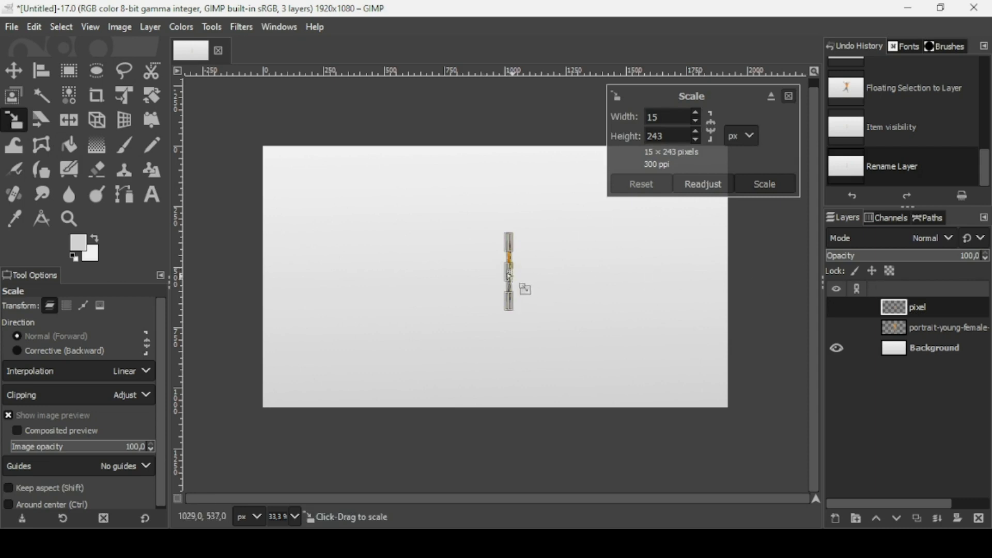
{"action": "key", "text": "shift"}
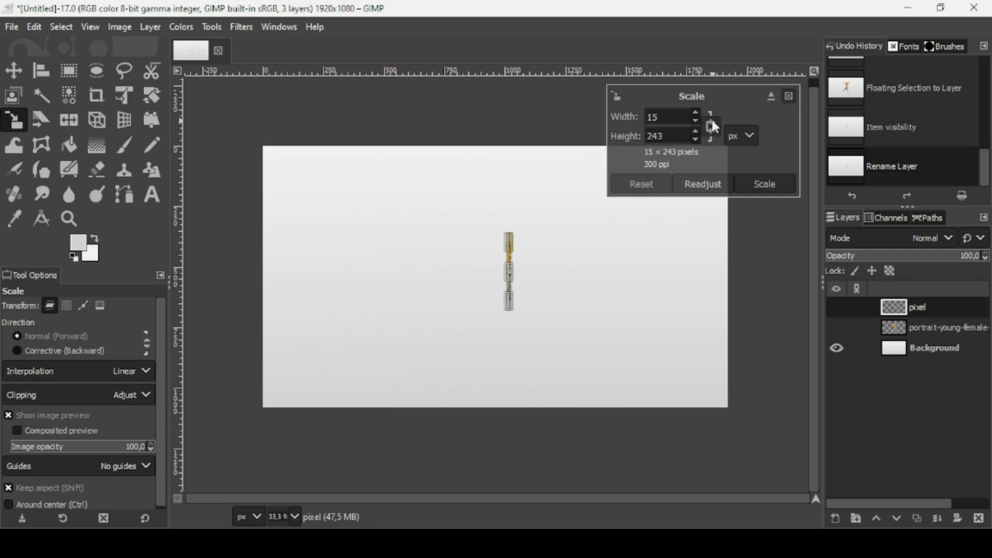
{"action": "left_click", "coordinate": [714, 125]}
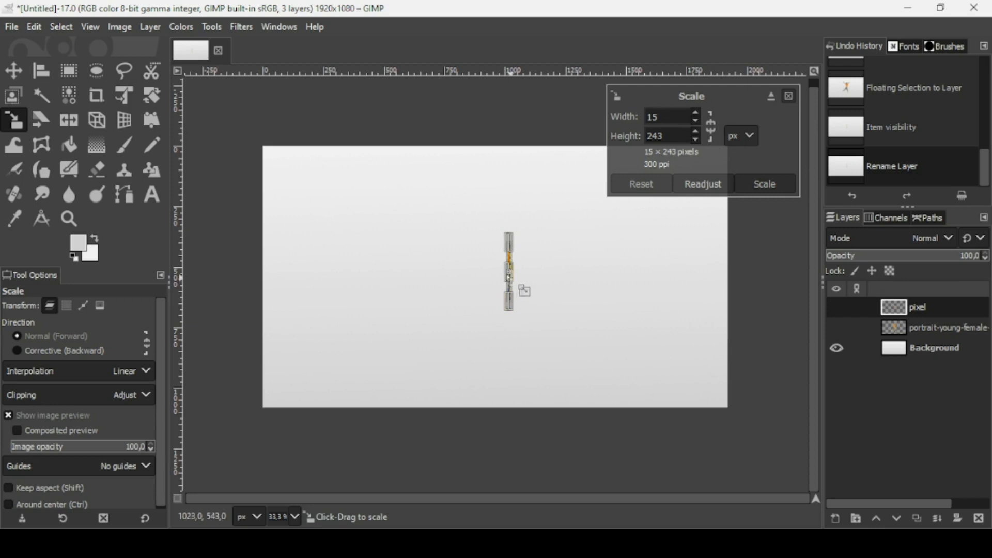
{"action": "left_click_drag", "start_coordinate": [510, 278], "coordinate": [745, 291]}
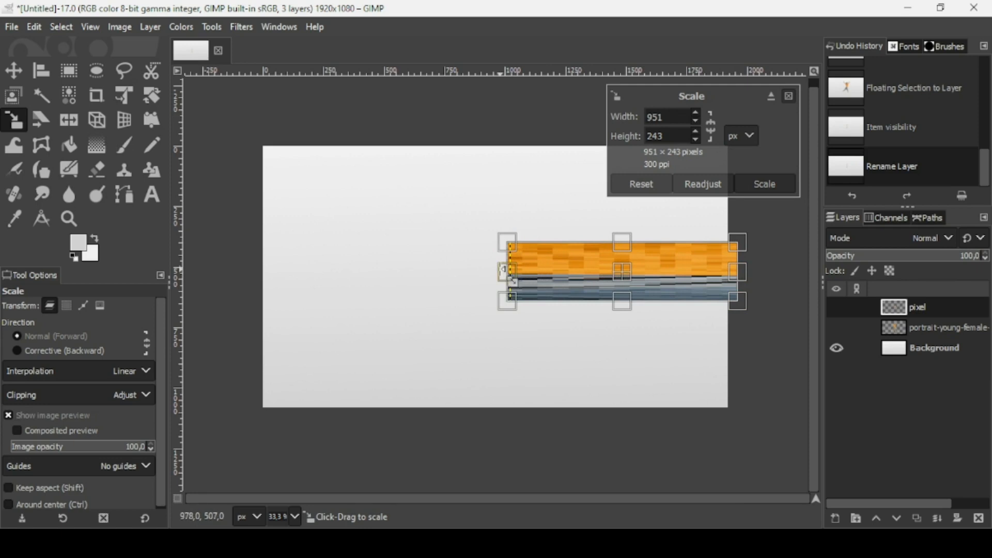
{"action": "left_click_drag", "start_coordinate": [512, 281], "coordinate": [247, 280]}
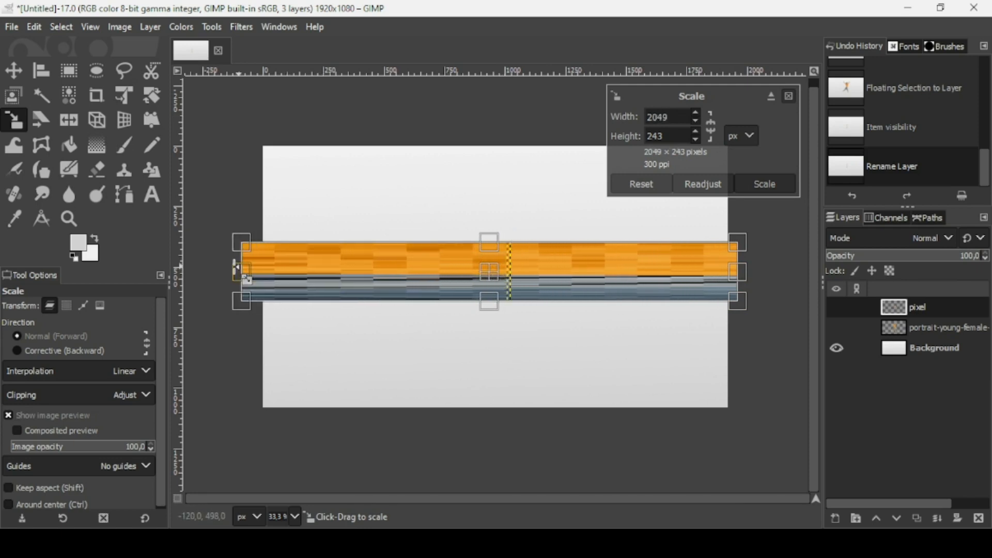
{"action": "key", "text": "shift"}
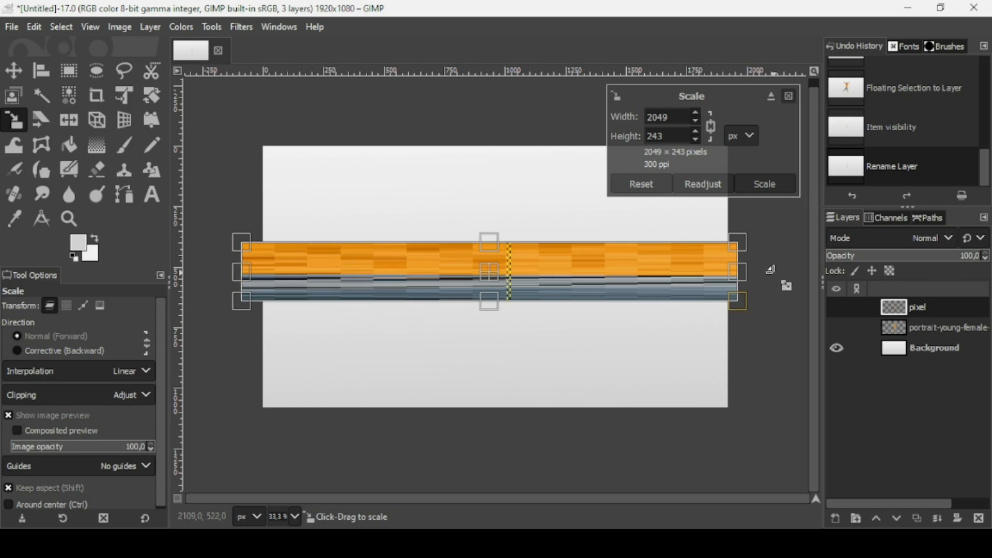
{"action": "key", "text": "Return"}
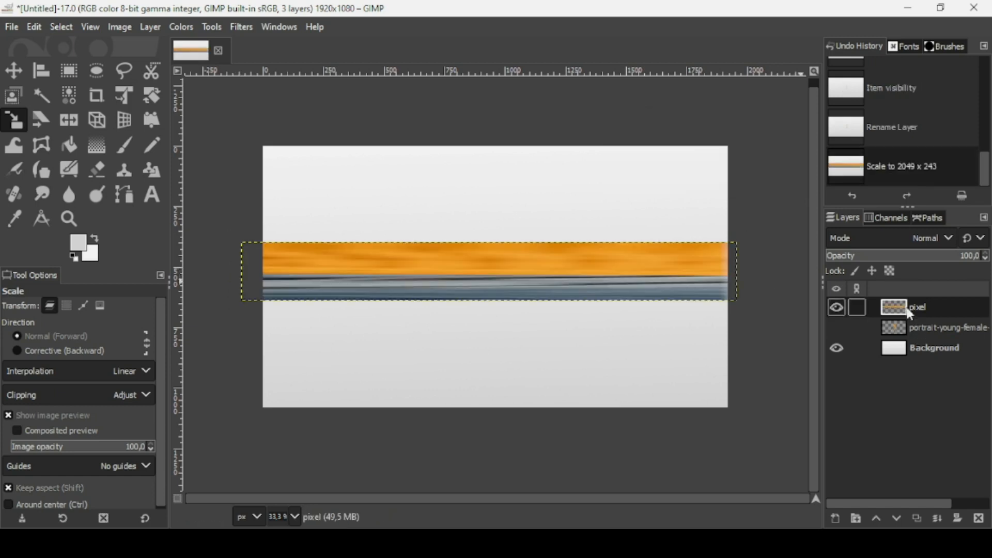
Step: Fit the pixel layer to the image size and make the jumping woman layer visible again
{"action": "right_click", "coordinate": [907, 310]}
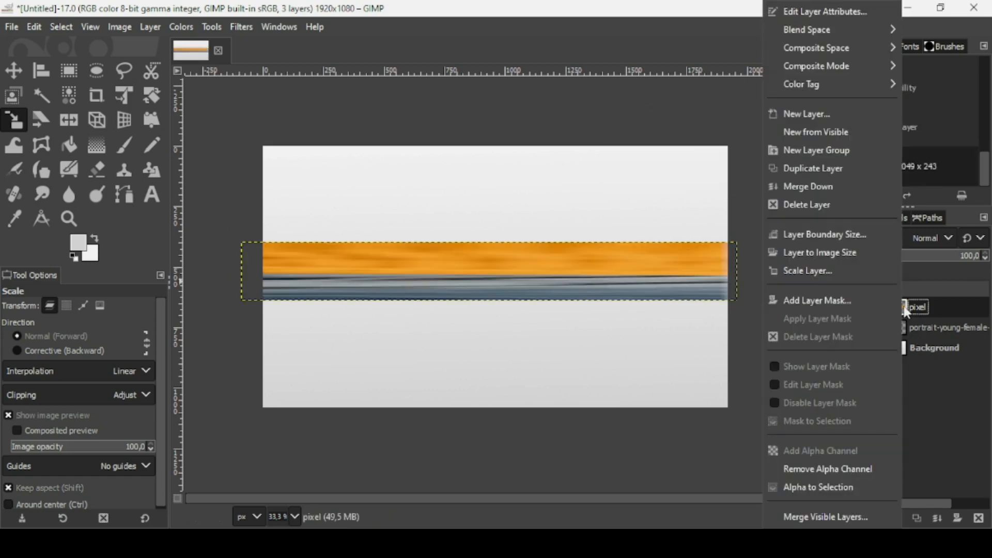
{"action": "left_click", "coordinate": [858, 252]}
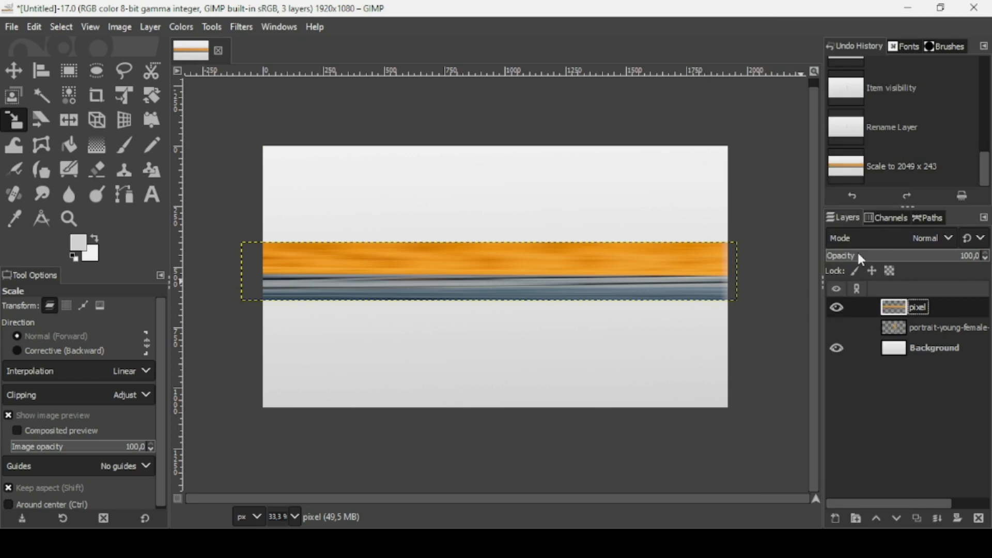
{"action": "left_click", "coordinate": [838, 330]}
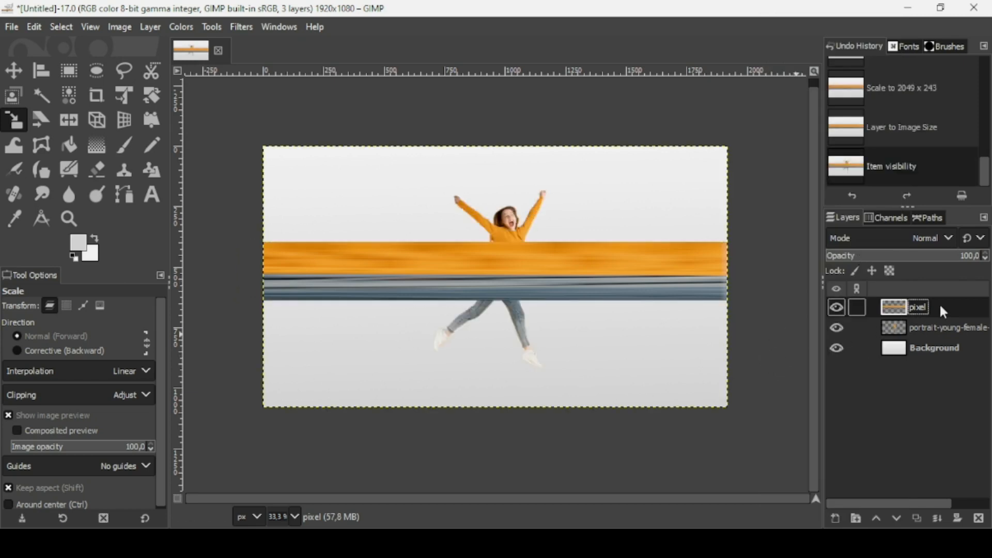
Step: Bend the pixel stripe into a ring with the Polar Coordinates filter at 100 percent circle depth, and lower its layer beneath the woman
{"action": "left_click", "coordinate": [246, 26]}
{"action": "mouse_move", "coordinate": [275, 174]}
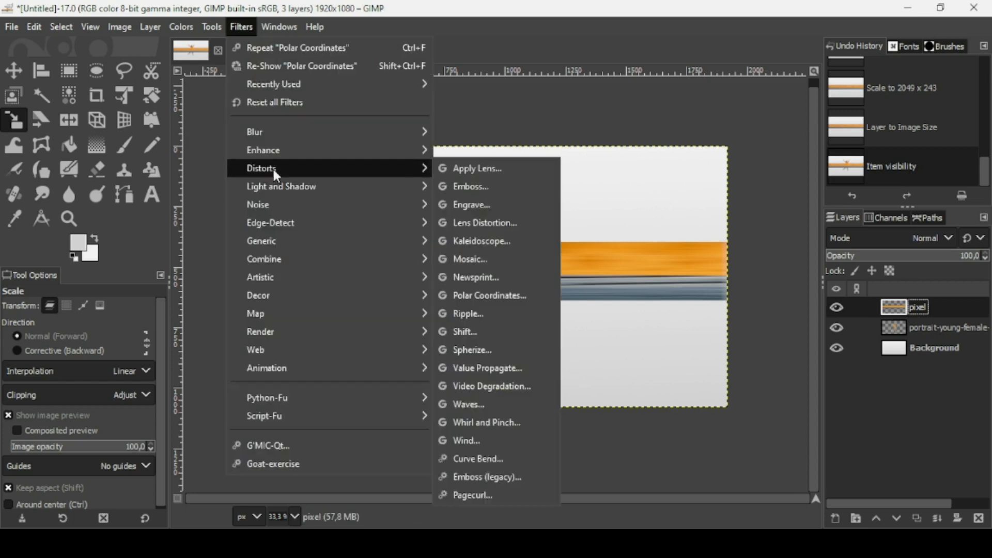
{"action": "left_click", "coordinate": [498, 299]}
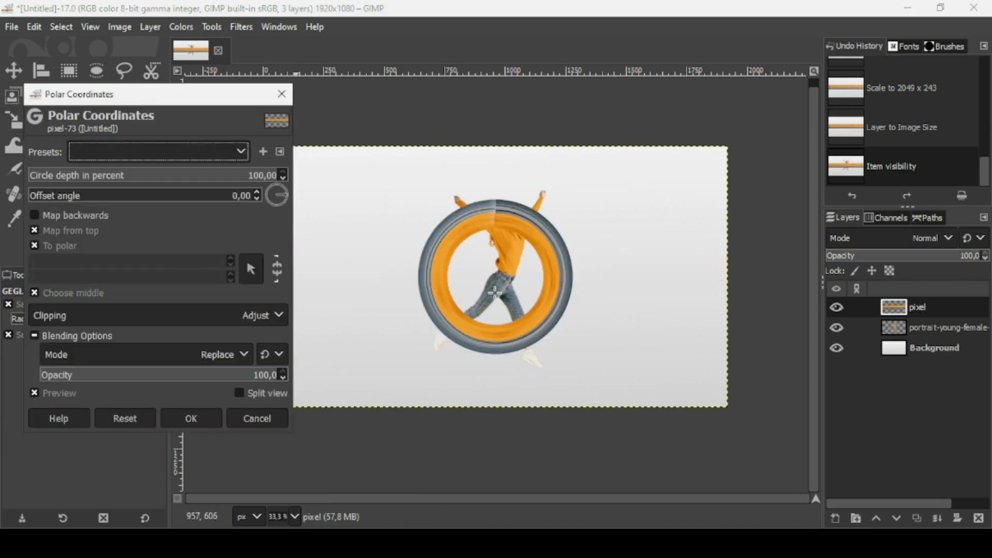
{"action": "left_click", "coordinate": [215, 417]}
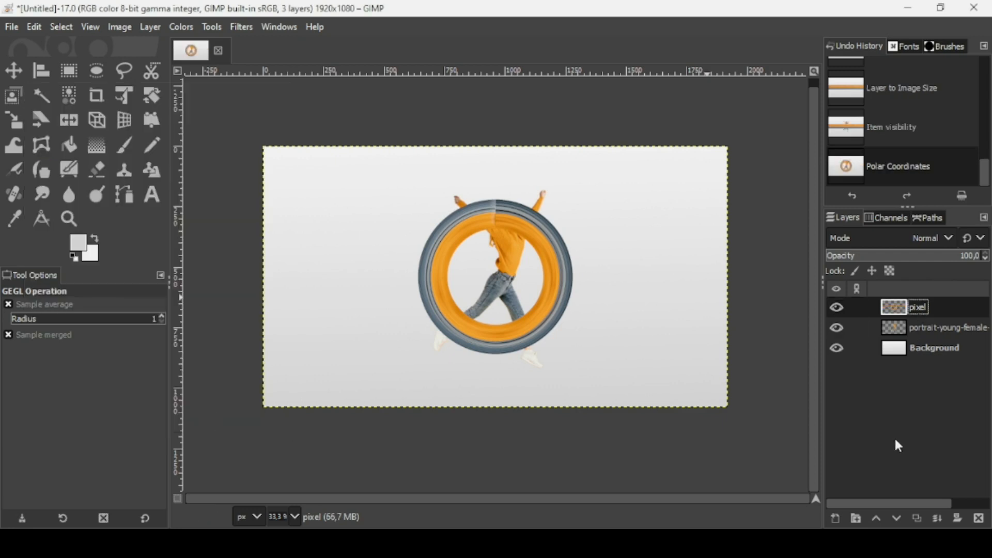
{"action": "left_click", "coordinate": [898, 519]}
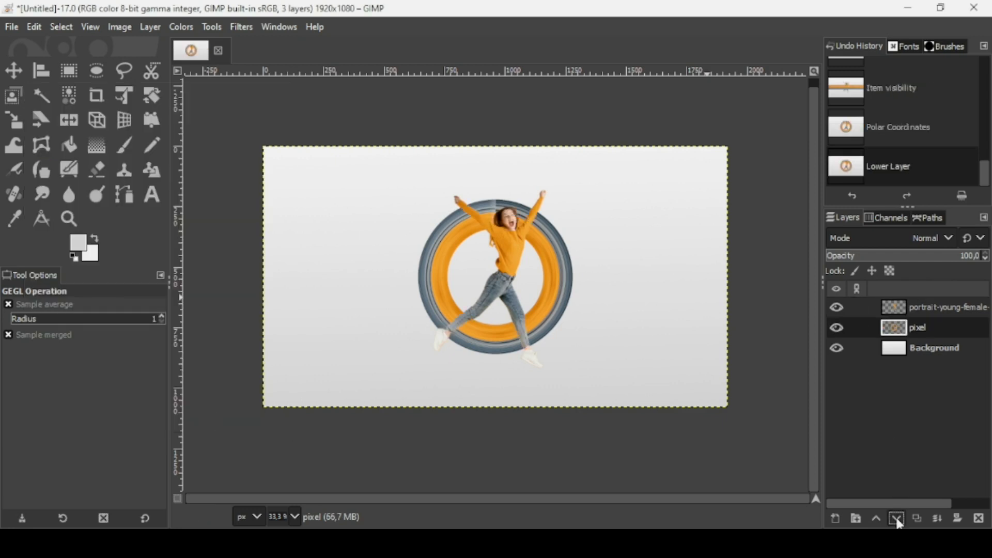
Step: Scale the pixel ring layer proportionally to 2318 × 1304 px and position it around the woman so her hands and feet overlap the ring
{"action": "scroll", "coordinate": [536, 215], "scroll_direction": "up", "scroll_amount": 2}
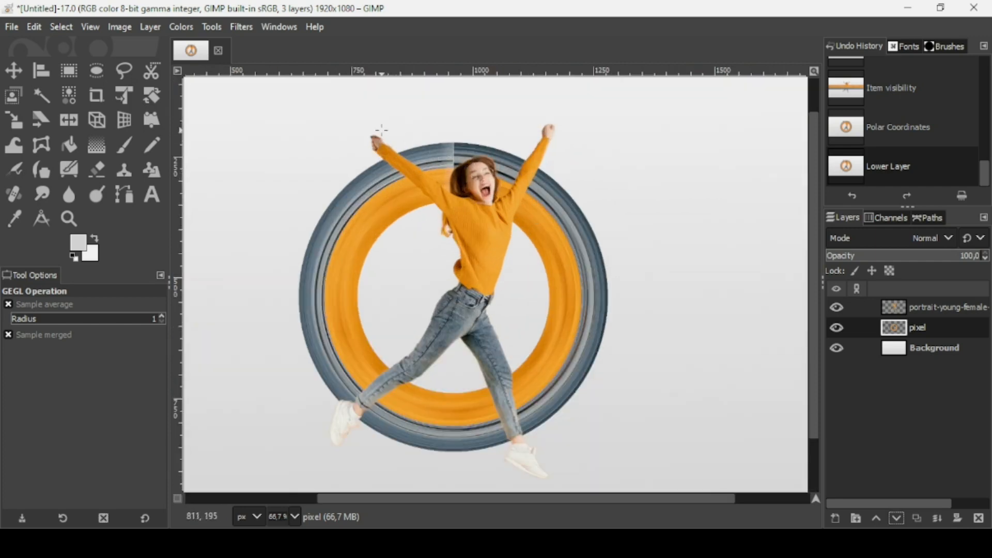
{"action": "left_click", "coordinate": [14, 119]}
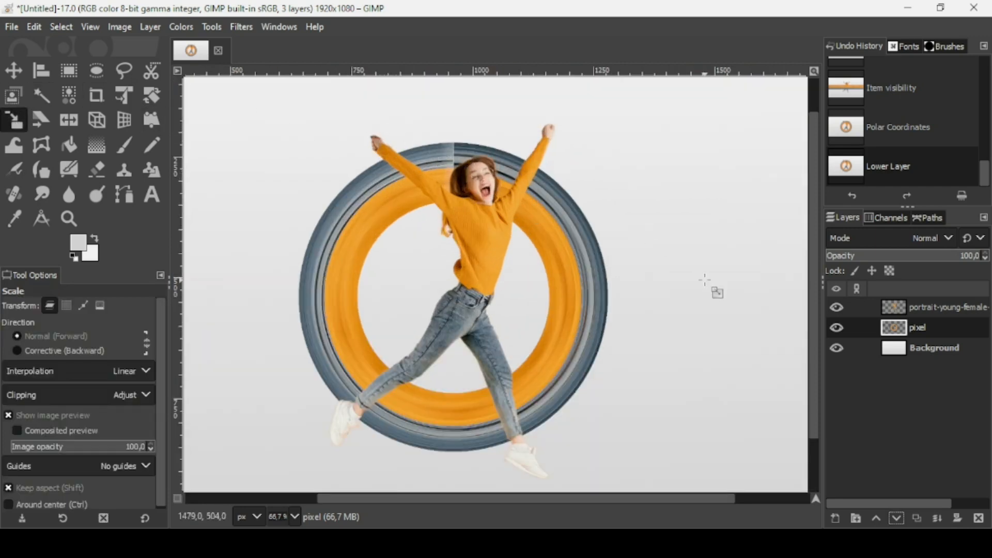
{"action": "left_click", "coordinate": [836, 329]}
{"action": "left_click", "coordinate": [837, 329]}
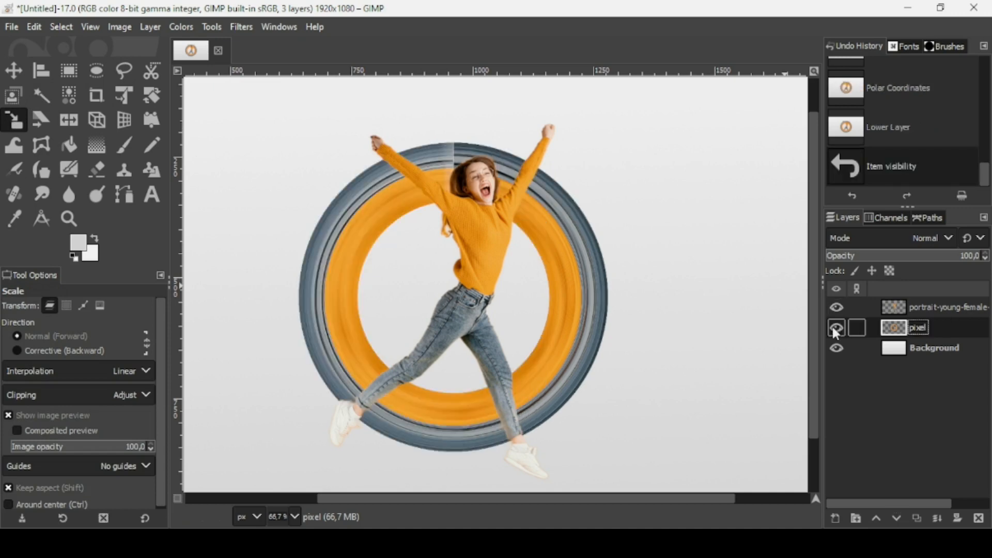
{"action": "left_click", "coordinate": [549, 272]}
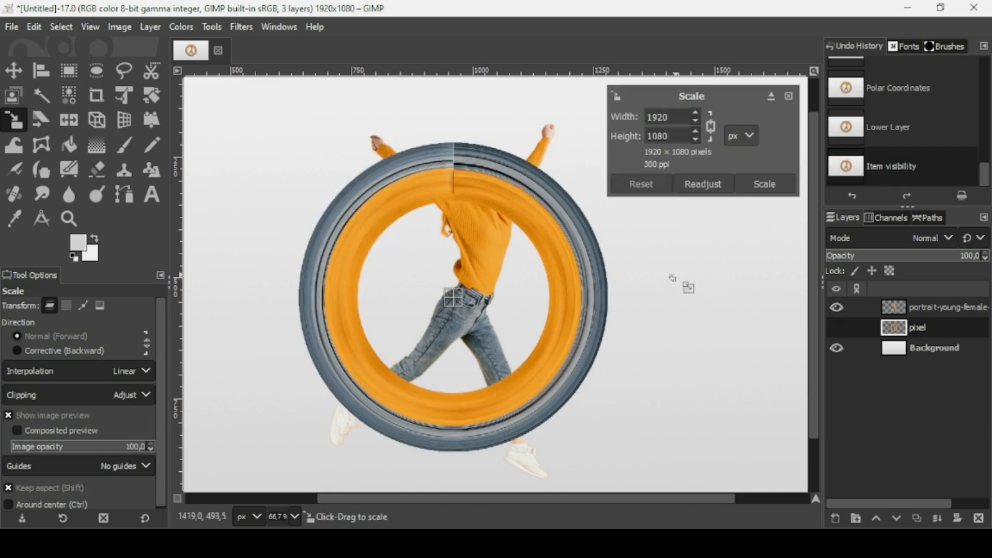
{"action": "left_click_drag", "start_coordinate": [672, 278], "coordinate": [715, 283]}
{"action": "mouse_move", "coordinate": [461, 292]}
{"action": "left_mouse_down"}
{"action": "mouse_move", "coordinate": [464, 275]}
{"action": "mouse_move", "coordinate": [456, 299]}
{"action": "left_mouse_up"}
{"action": "left_click_drag", "start_coordinate": [717, 305], "coordinate": [760, 305]}
{"action": "scroll", "coordinate": [474, 293], "scroll_direction": "down", "scroll_amount": 2}
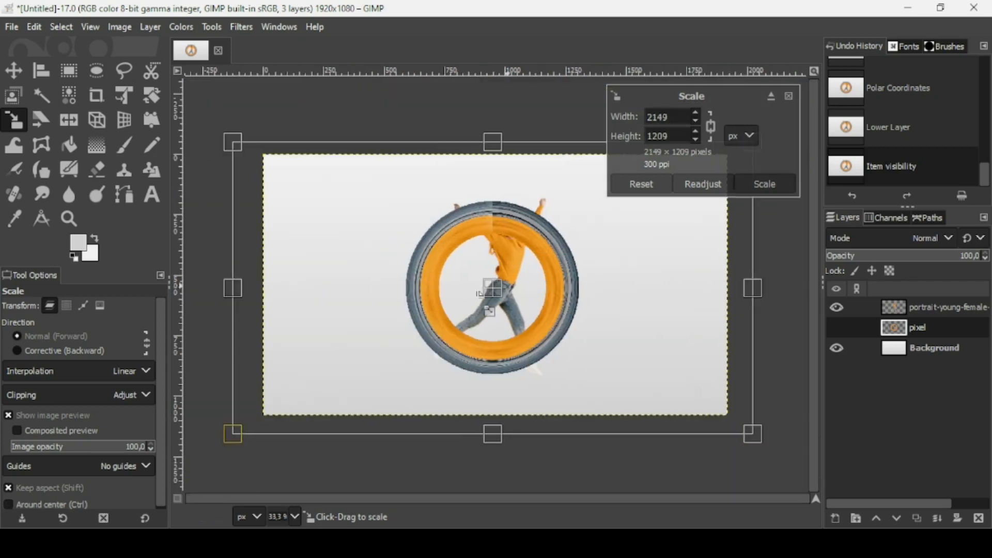
{"action": "left_click_drag", "start_coordinate": [501, 293], "coordinate": [522, 304]}
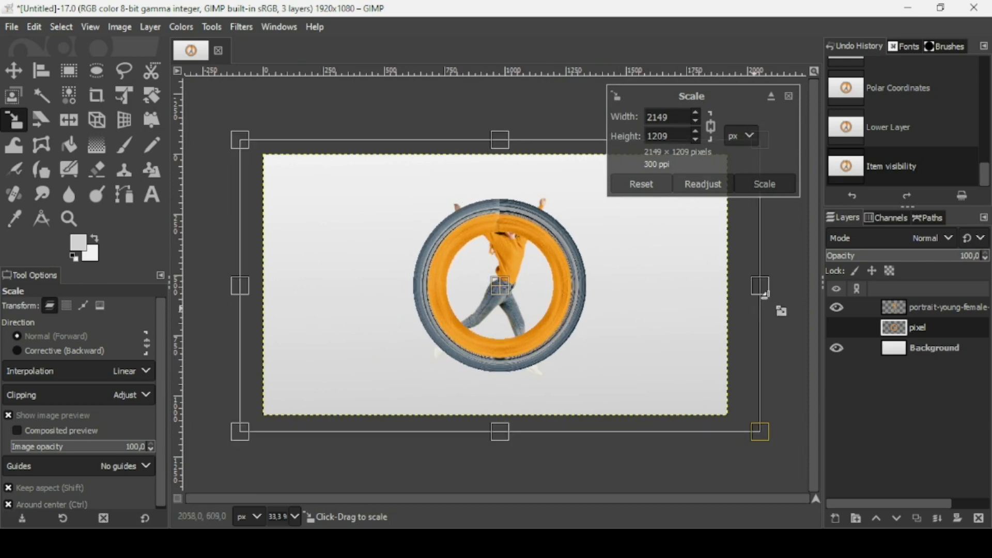
{"action": "left_click_drag", "start_coordinate": [764, 289], "coordinate": [773, 292]}
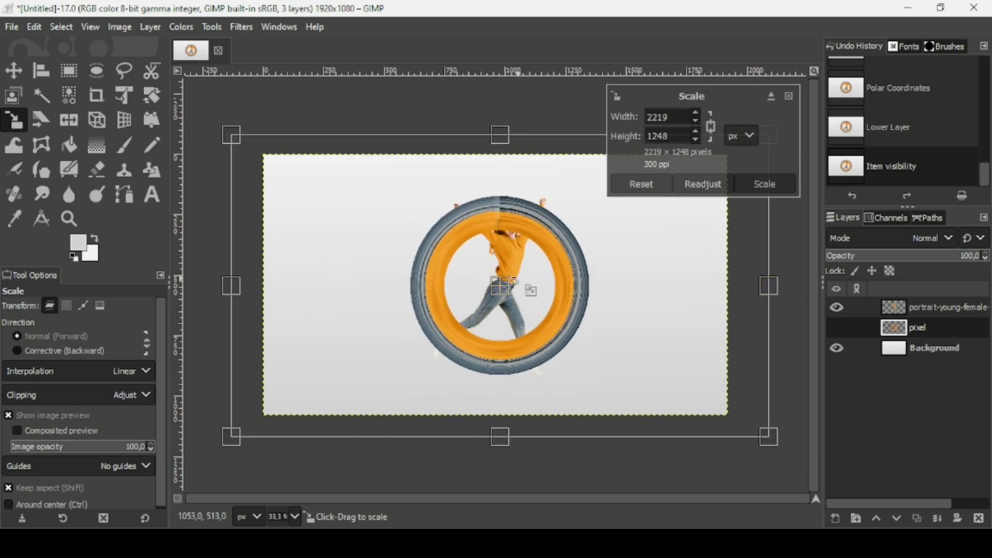
{"action": "left_click_drag", "start_coordinate": [502, 288], "coordinate": [504, 292]}
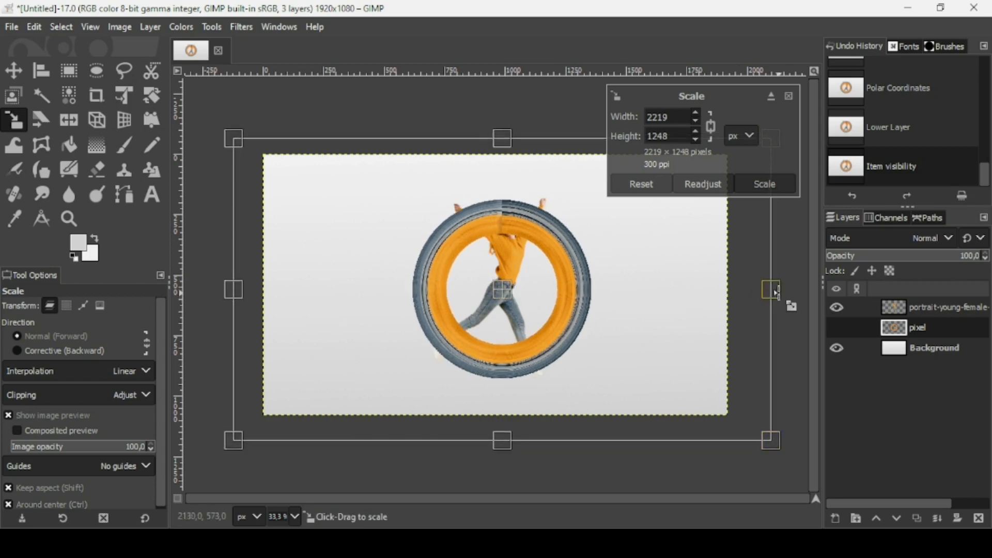
{"action": "left_click_drag", "start_coordinate": [773, 292], "coordinate": [786, 294]}
{"action": "left_click_drag", "start_coordinate": [501, 298], "coordinate": [502, 297]}
{"action": "key", "text": "Return"}
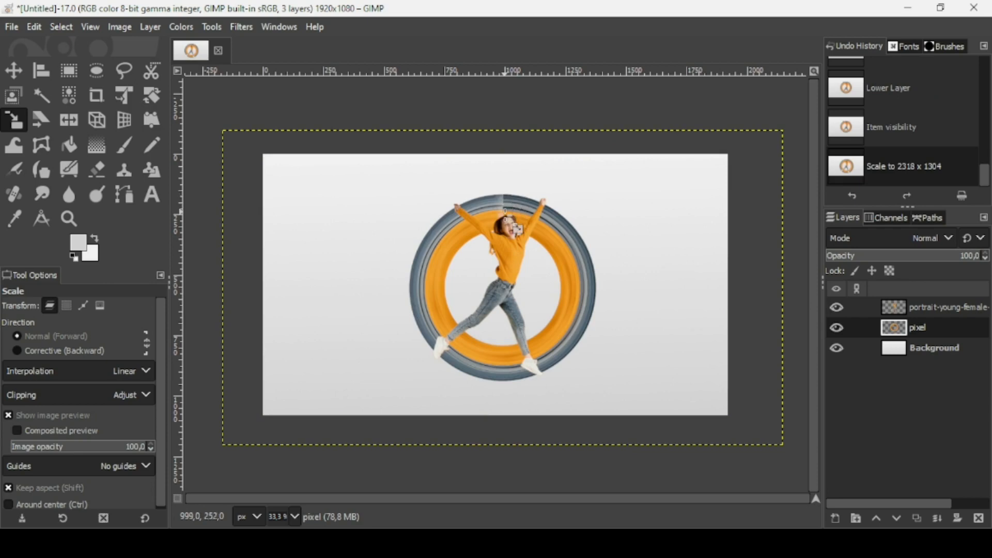
Step: Rotate the pixel ring by 26.1° about its center so its seam sits behind the woman's raised arm
{"action": "scroll", "coordinate": [507, 216], "scroll_direction": "up", "scroll_amount": 1, "text": "ctrl"}
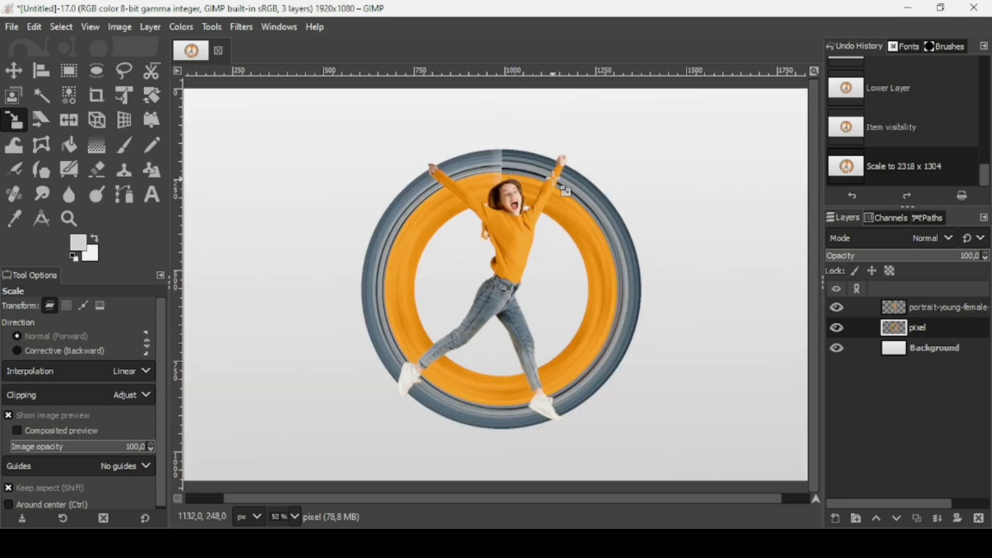
{"action": "key", "text": "minus"}
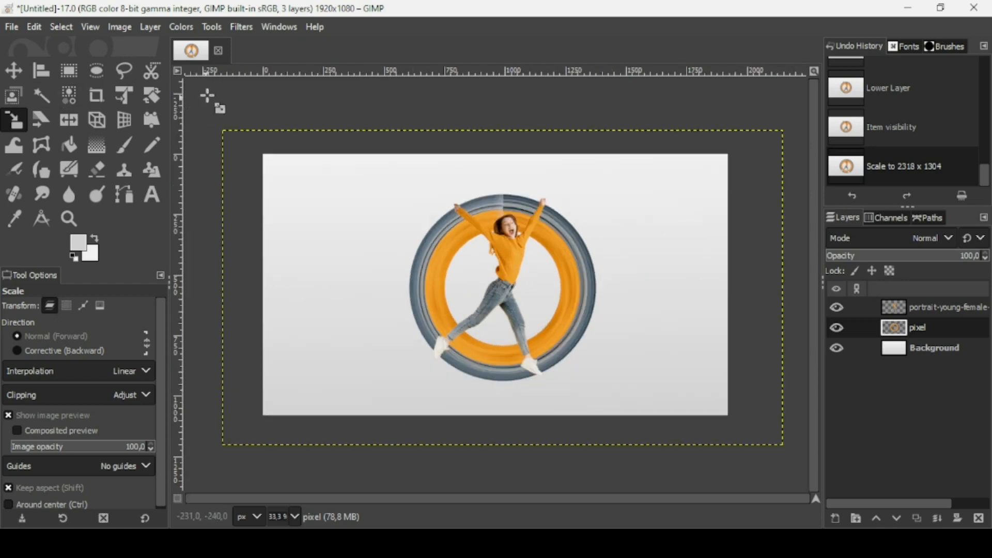
{"action": "left_click", "coordinate": [157, 101]}
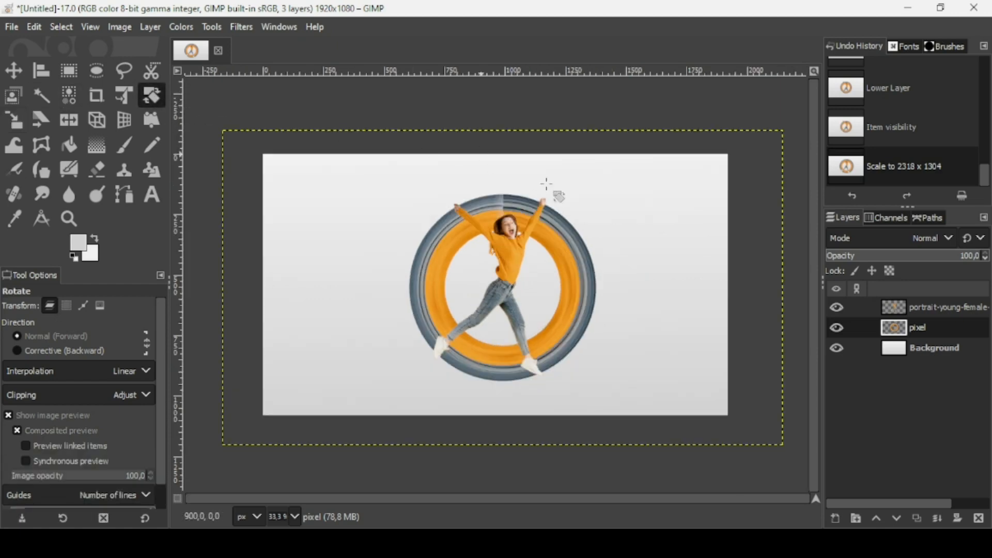
{"action": "left_click", "coordinate": [523, 203]}
{"action": "left_click_drag", "start_coordinate": [566, 204], "coordinate": [605, 233]}
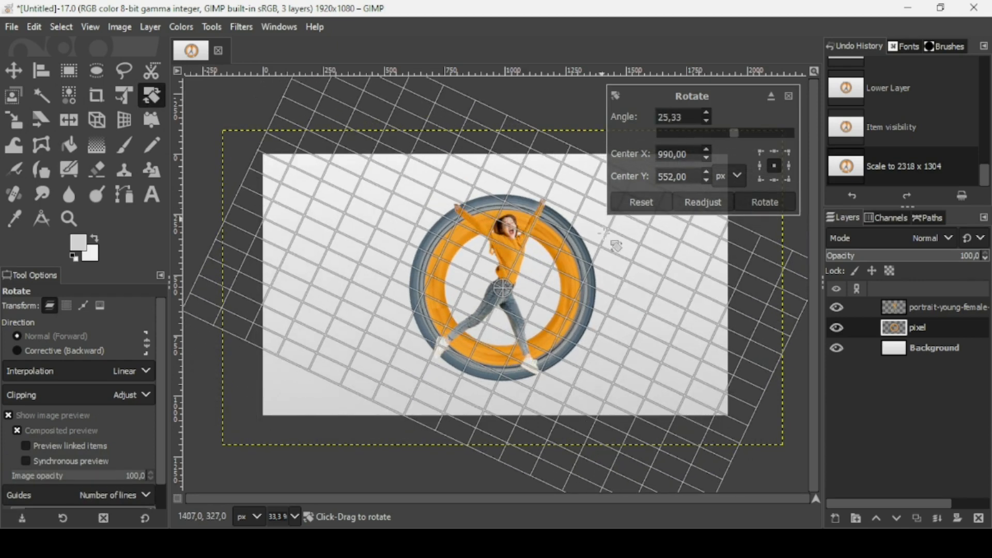
{"action": "scroll", "coordinate": [533, 175], "scroll_direction": "up", "scroll_amount": 2}
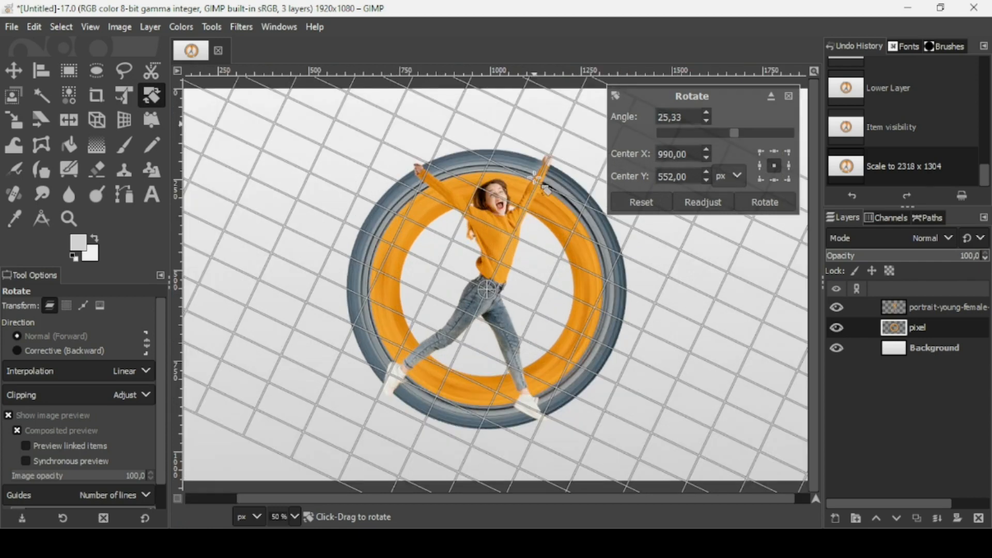
{"action": "left_click_drag", "start_coordinate": [573, 181], "coordinate": [571, 179]}
{"action": "key", "text": "Return"}
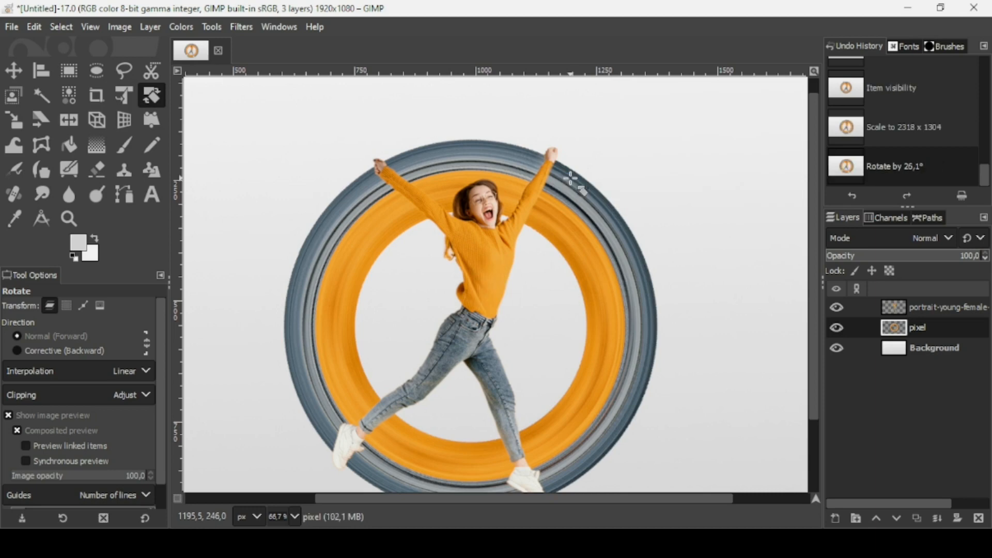
Step: Create a selection of the ring from the pixel layer's alpha
{"action": "scroll", "coordinate": [571, 178], "scroll_direction": "down", "scroll_amount": 2}
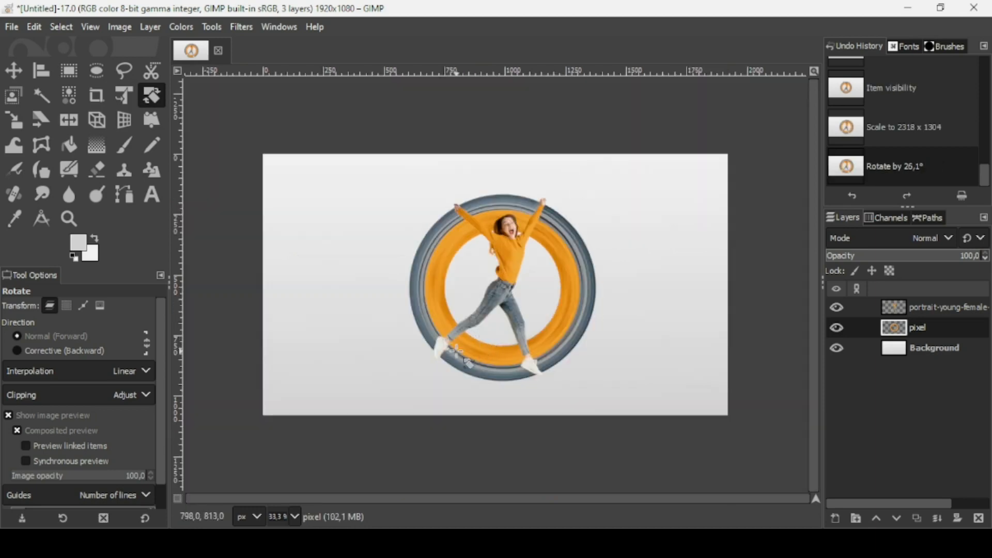
{"action": "right_click", "coordinate": [895, 330]}
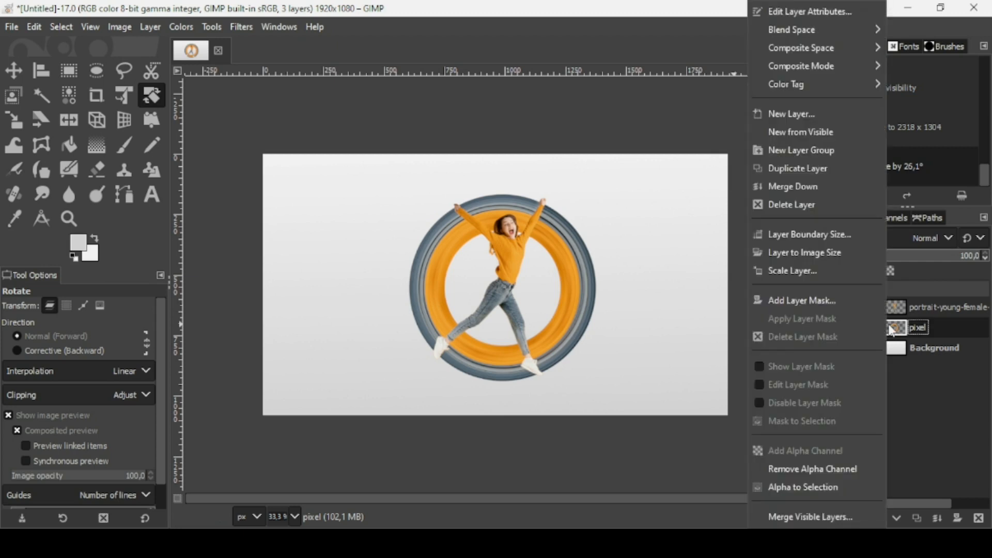
{"action": "left_click", "coordinate": [832, 491]}
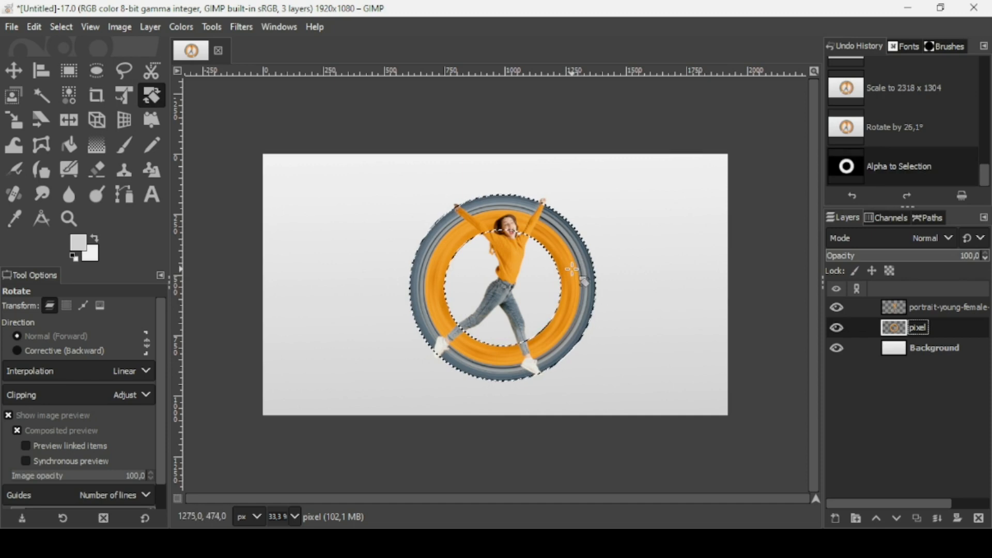
Step: Erase the woman's lower-left foot within the ring selection using a size 207, hardness 58, force 56 eraser, and clear the selection
{"action": "left_click", "coordinate": [902, 310]}
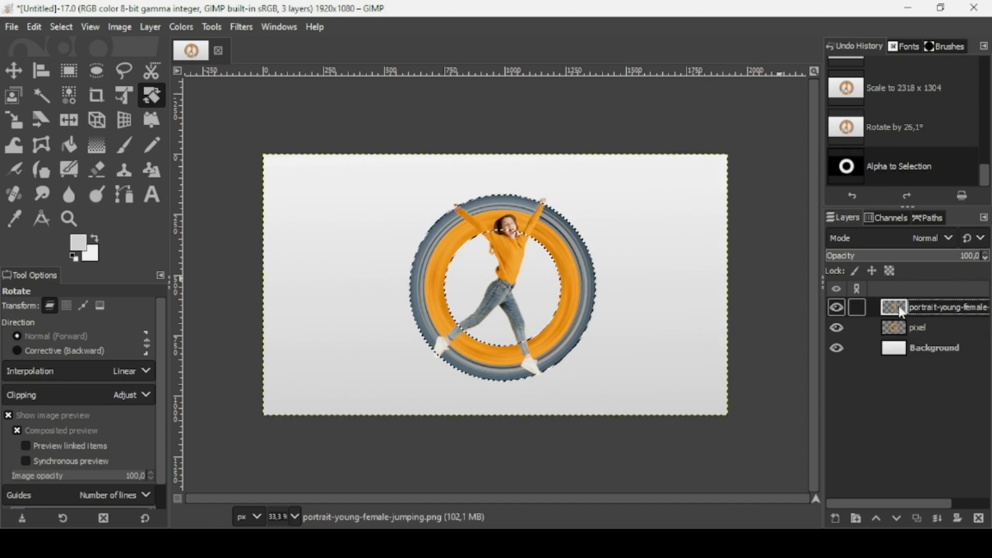
{"action": "left_click", "coordinate": [837, 308]}
{"action": "left_click", "coordinate": [838, 308]}
{"action": "left_click", "coordinate": [103, 172]}
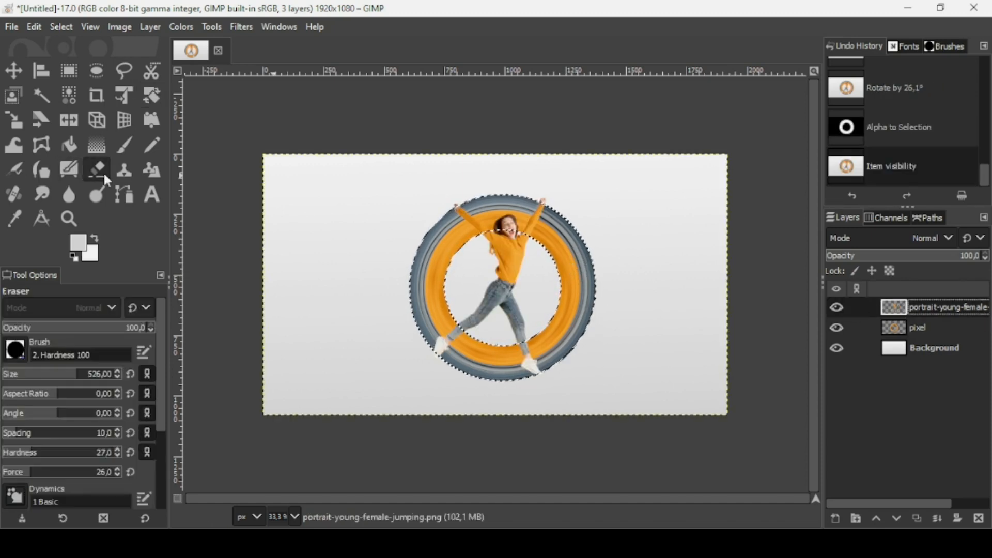
{"action": "left_click", "coordinate": [69, 453]}
{"action": "left_click", "coordinate": [64, 472]}
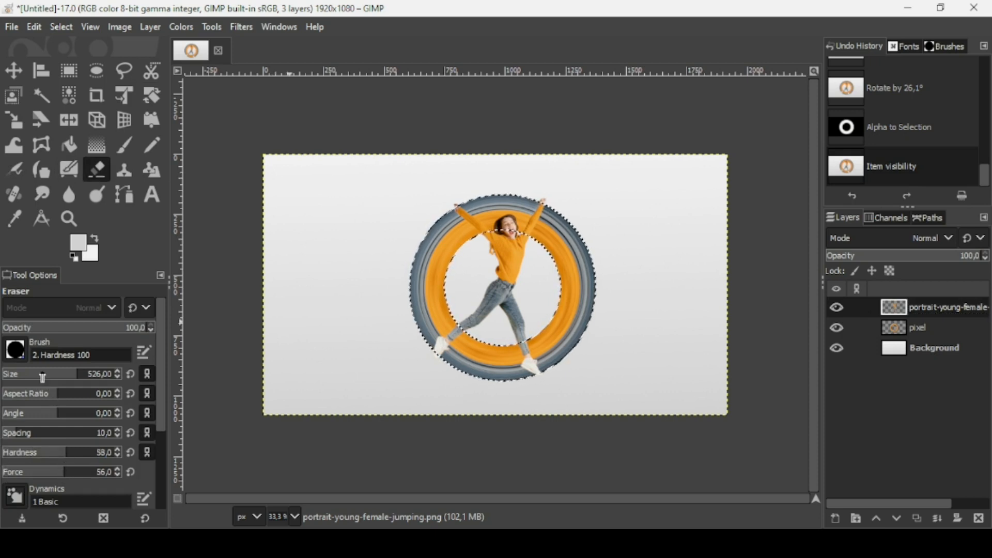
{"action": "left_click", "coordinate": [44, 374]}
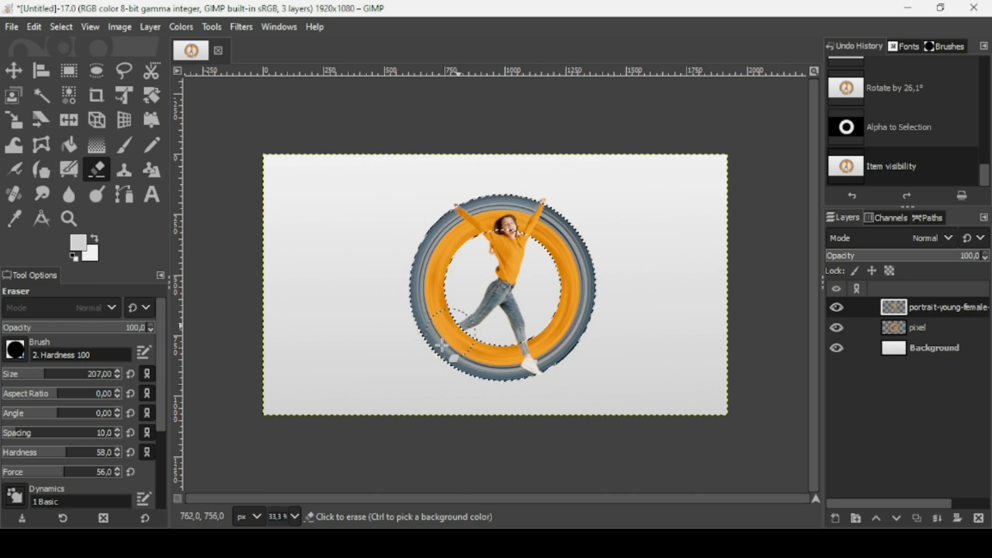
{"action": "left_click", "coordinate": [443, 346]}
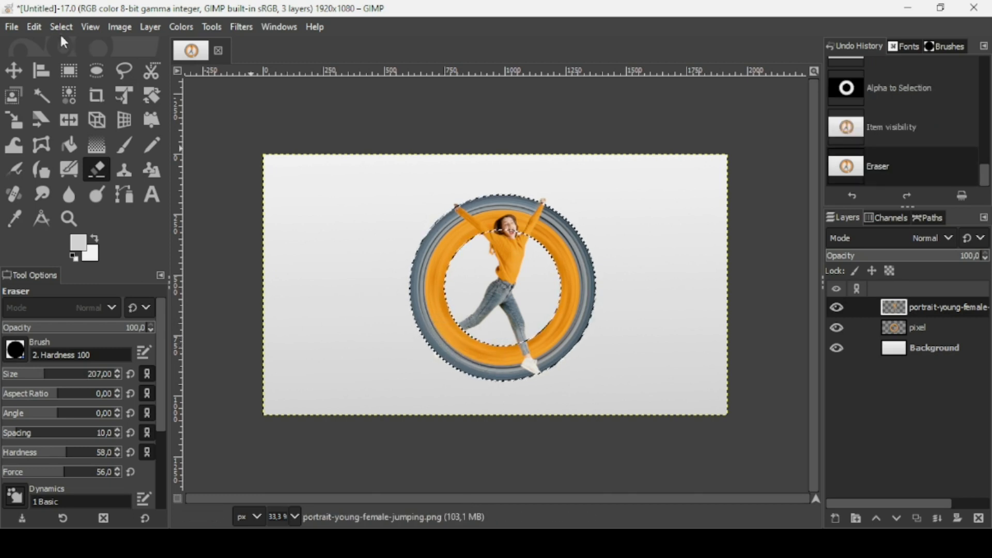
{"action": "left_click", "coordinate": [60, 26]}
{"action": "left_click", "coordinate": [69, 64]}
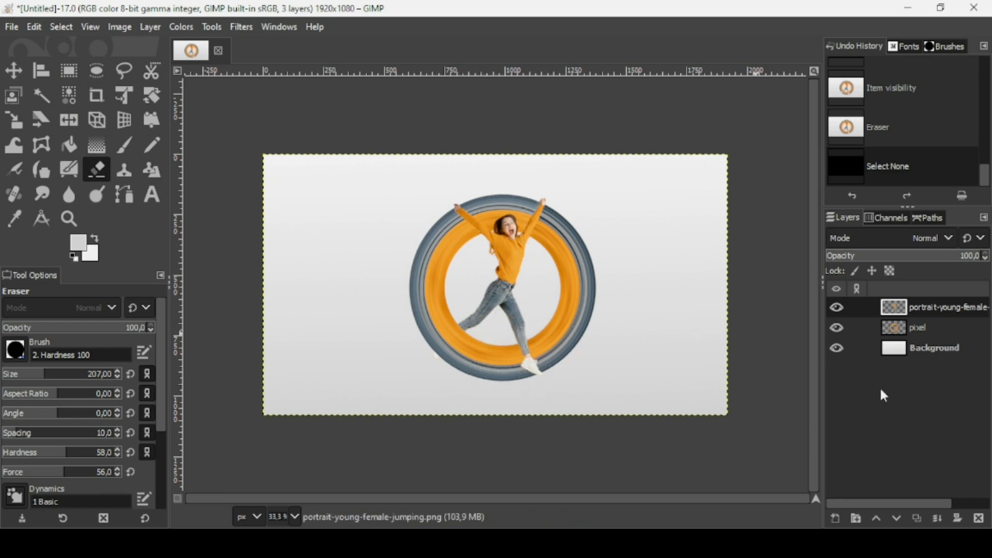
Step: Add a transparent layer and paint one soft black dab over the woman's legs with a size 639, hardness 25, force 26 paintbrush
{"action": "left_click", "coordinate": [836, 518]}
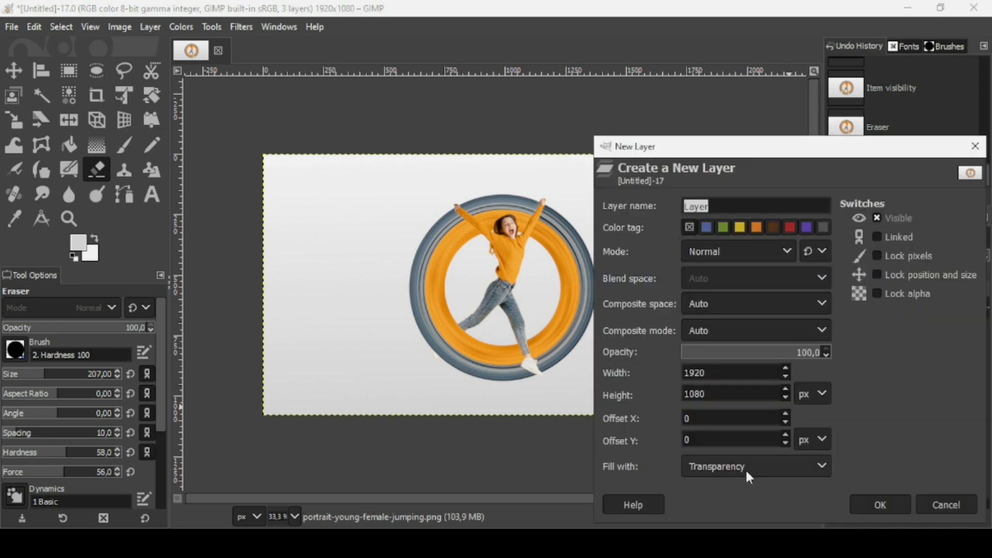
{"action": "left_click", "coordinate": [876, 503]}
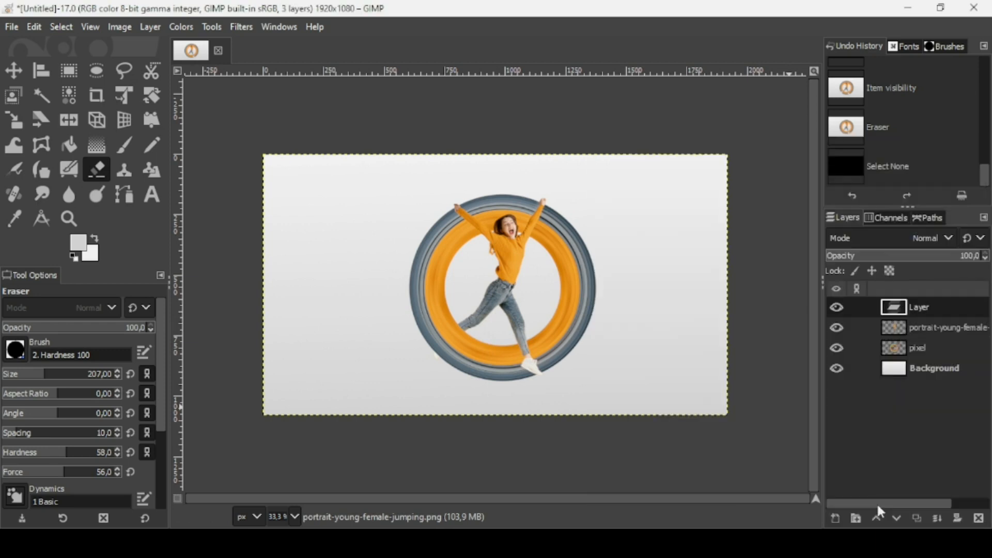
{"action": "left_click", "coordinate": [117, 151]}
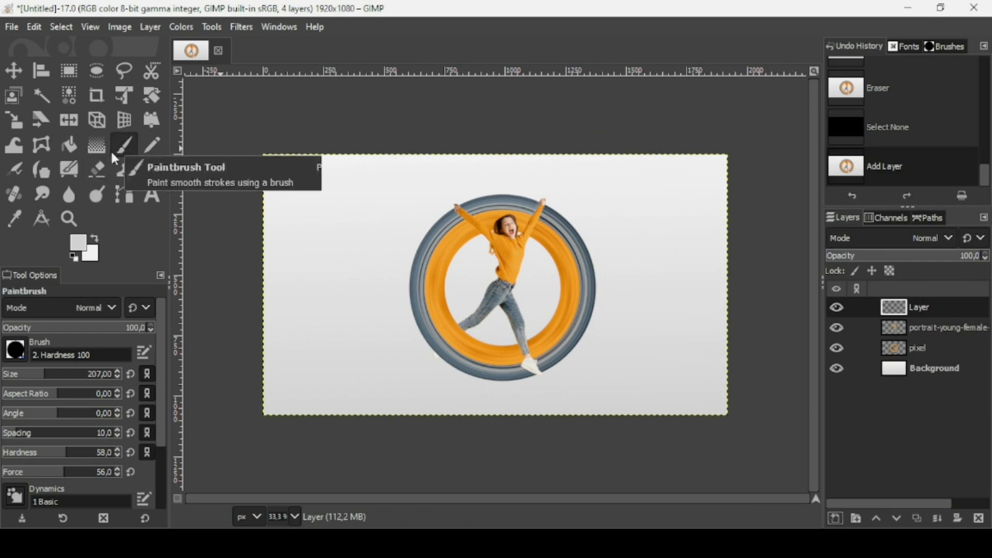
{"action": "left_click", "coordinate": [37, 455]}
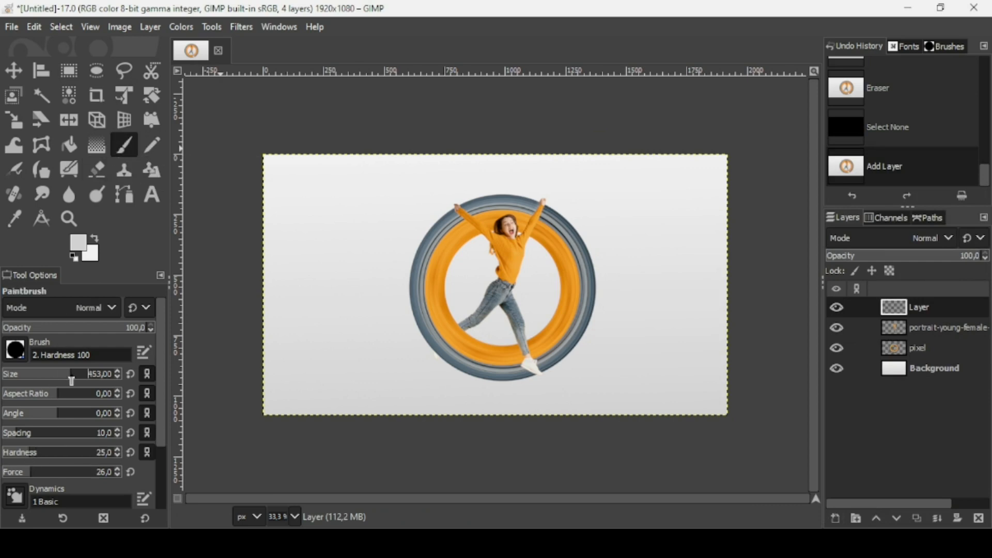
{"action": "left_click", "coordinate": [75, 257]}
{"action": "left_click", "coordinate": [87, 376]}
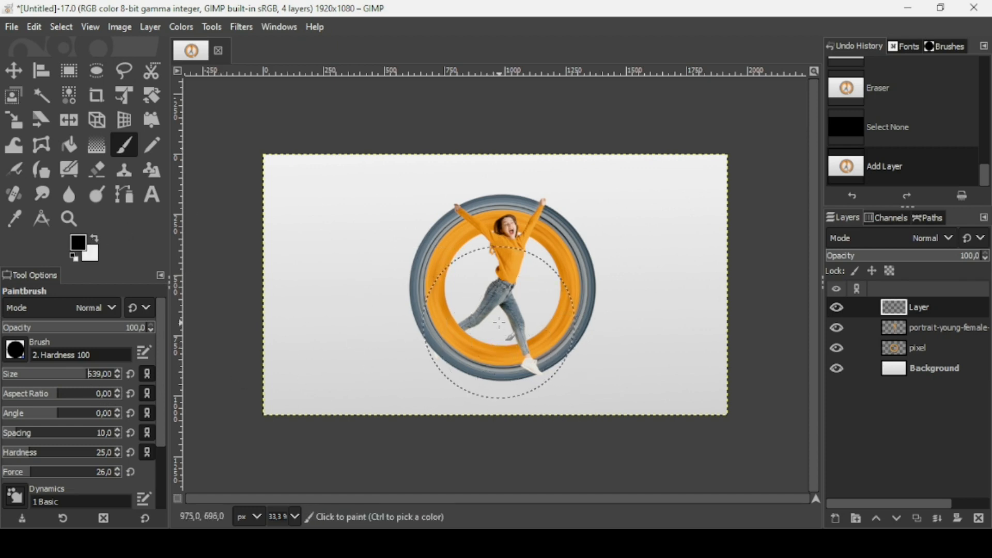
{"action": "left_click", "coordinate": [499, 323]}
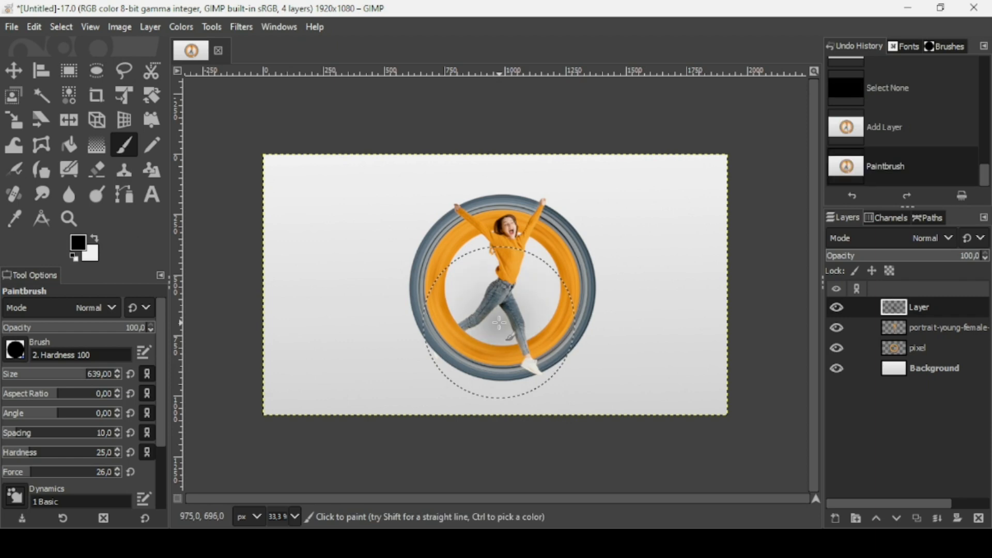
Step: Rename the layer with the black dab as shadow
{"action": "double_click", "coordinate": [922, 310]}
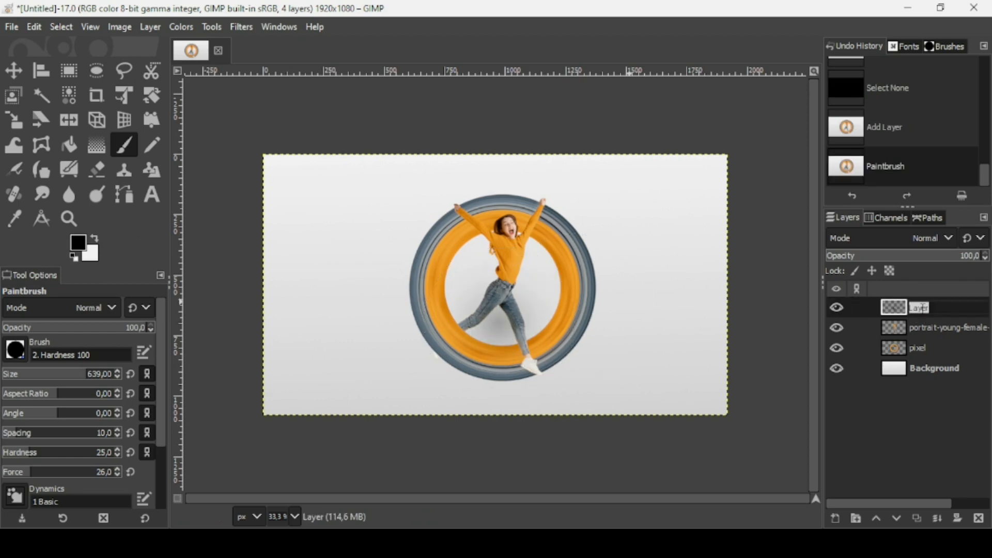
{"action": "type", "text": "shadow"}
{"action": "key", "text": "Return"}
Step: Scale the shadow layer to 2412 × 207 px so it forms a flat, wide shadow centered beneath the ring
{"action": "key", "text": "shift+s"}
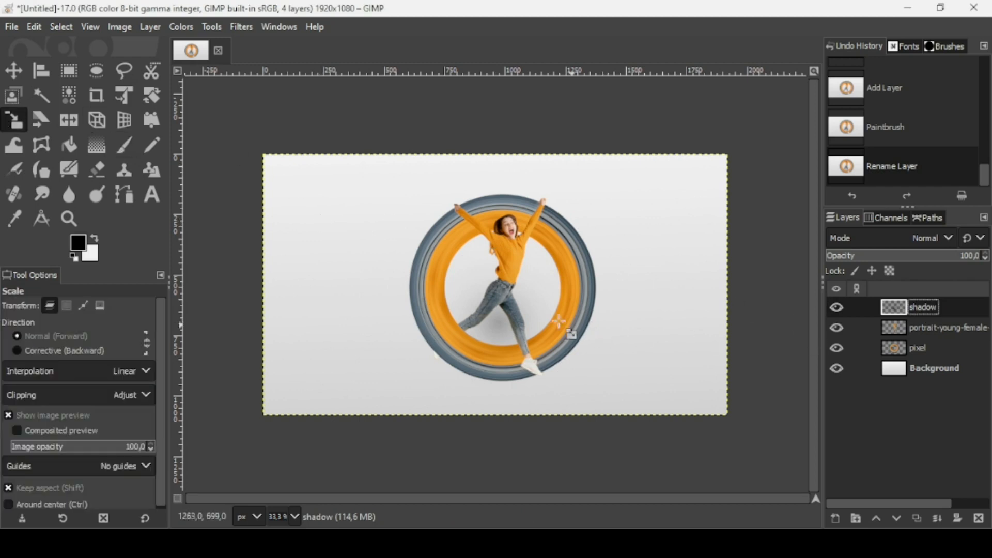
{"action": "left_click", "coordinate": [517, 314]}
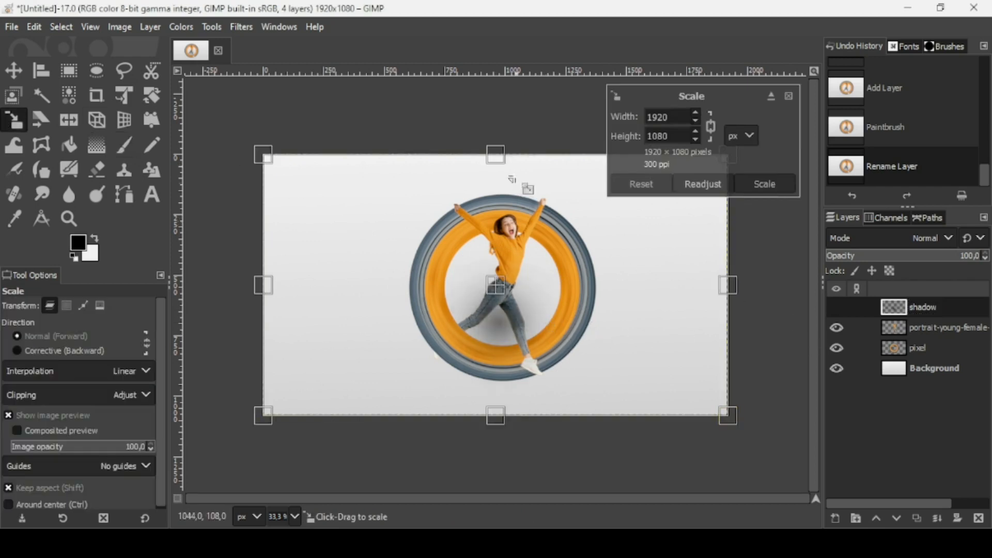
{"action": "left_click_drag", "start_coordinate": [500, 207], "coordinate": [507, 366]}
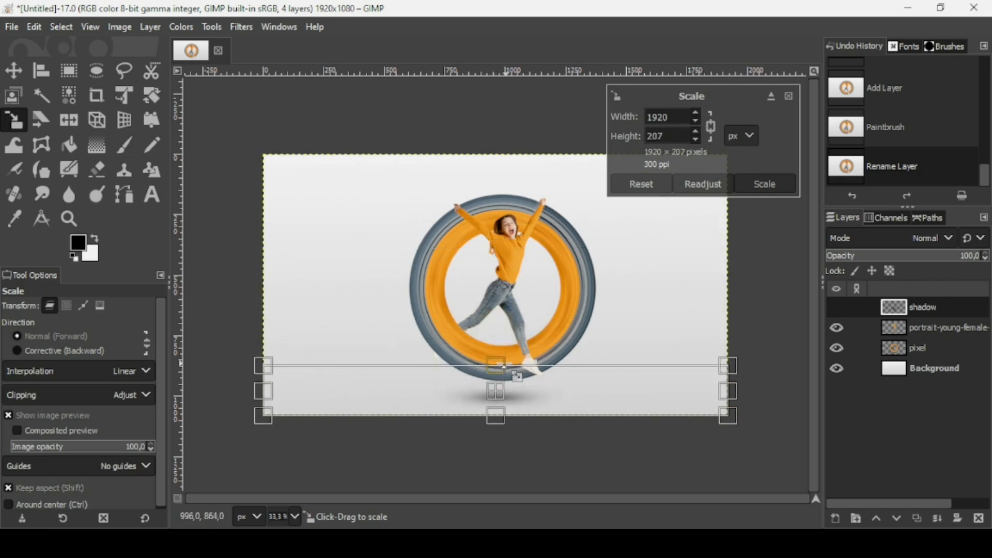
{"action": "left_click_drag", "start_coordinate": [725, 393], "coordinate": [784, 392]}
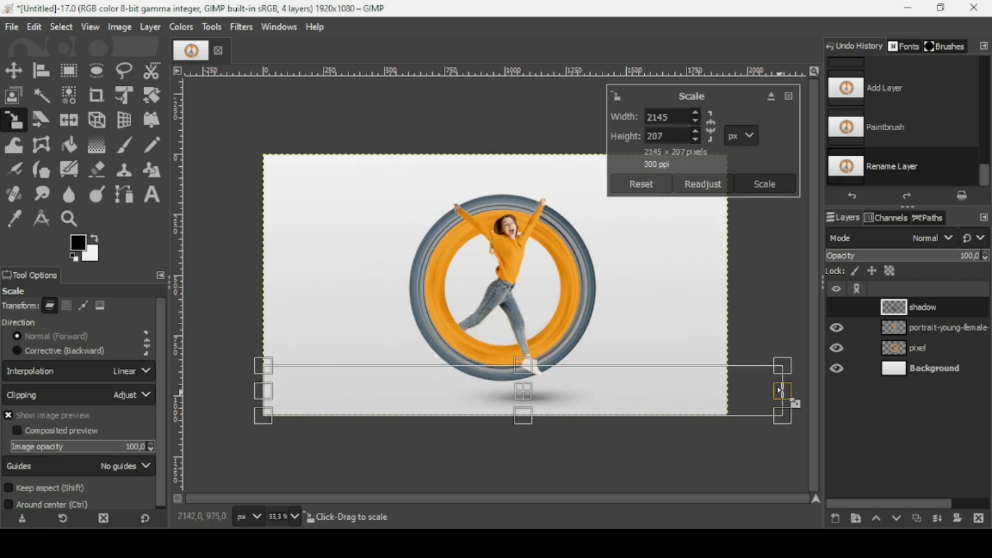
{"action": "left_click_drag", "start_coordinate": [262, 393], "coordinate": [206, 393]}
{"action": "left_click_drag", "start_coordinate": [784, 393], "coordinate": [789, 395]}
{"action": "key", "text": "Return"}
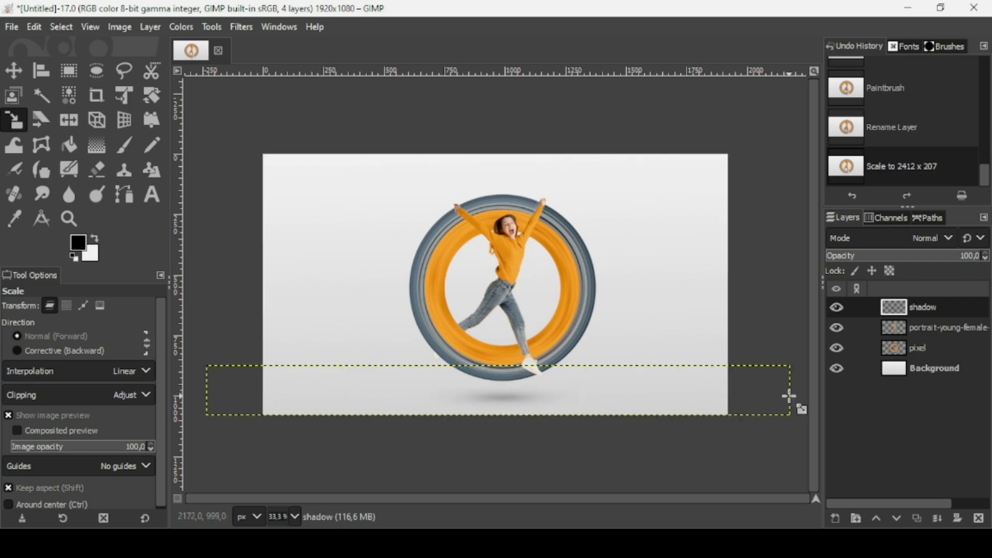
Step: Set the shadow layer's opacity to 75.7 and widen the layer on both sides to 3075 × 207 px
{"action": "left_click", "coordinate": [949, 261]}
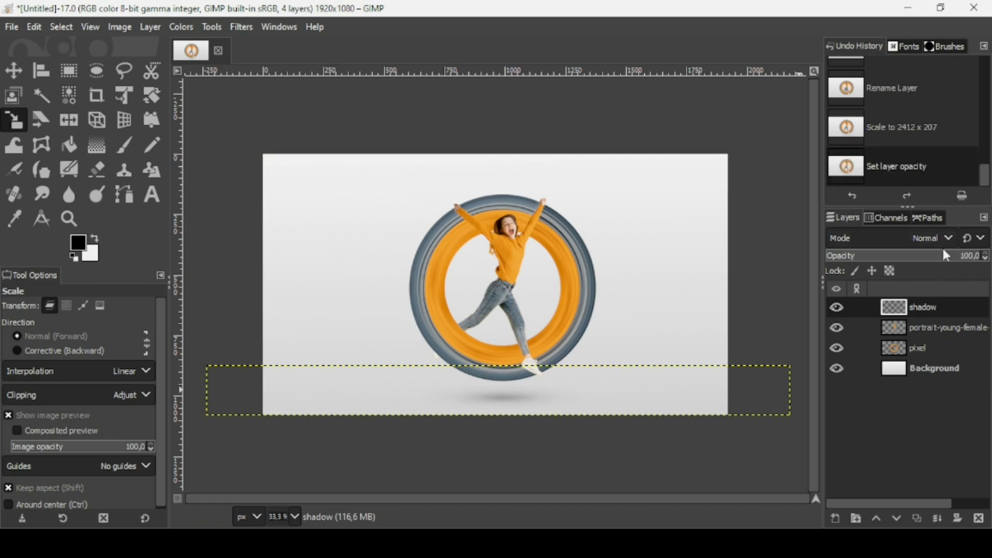
{"action": "left_click_drag", "start_coordinate": [947, 257], "coordinate": [942, 260]}
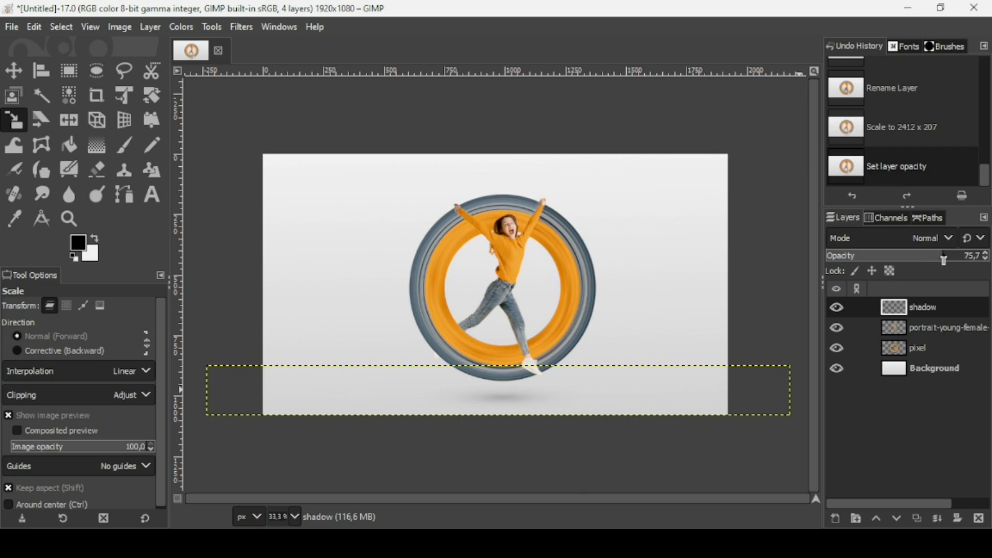
{"action": "left_click", "coordinate": [624, 403]}
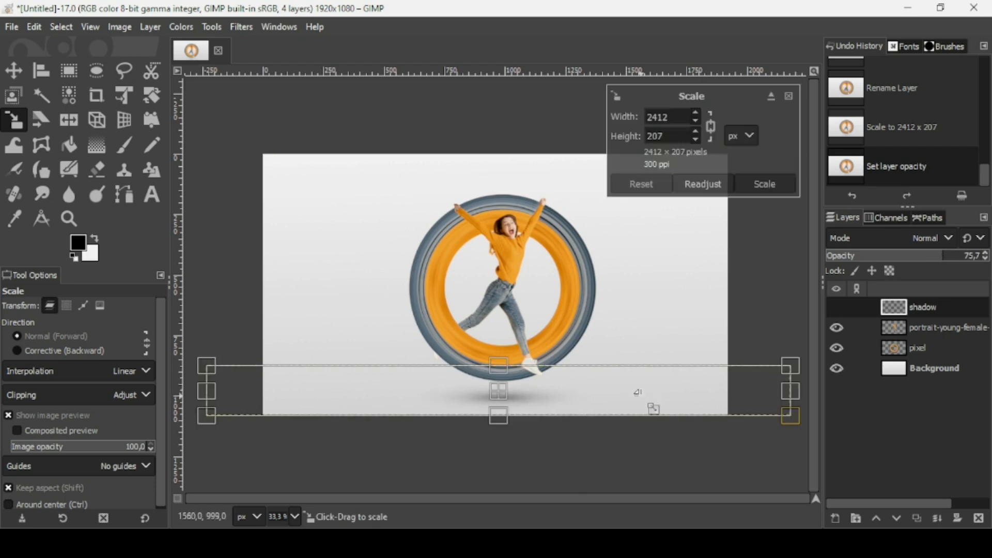
{"action": "left_click_drag", "start_coordinate": [794, 391], "coordinate": [874, 392]}
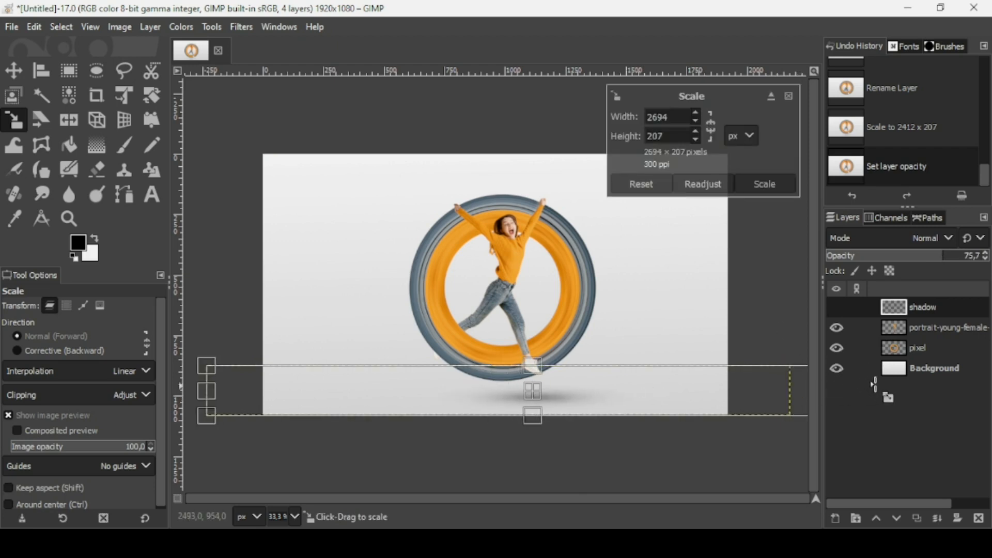
{"action": "left_click_drag", "start_coordinate": [207, 391], "coordinate": [131, 391]}
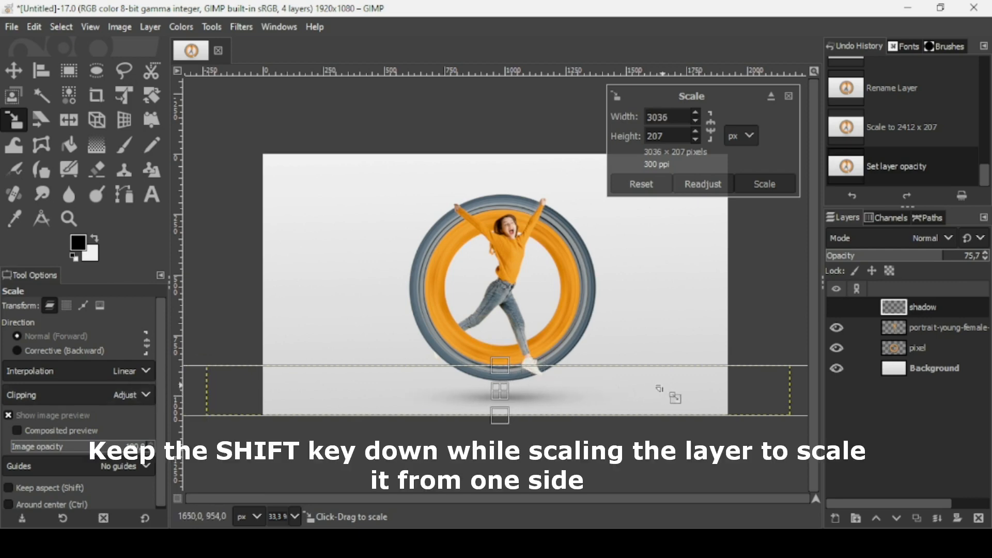
{"action": "left_click_drag", "start_coordinate": [662, 389], "coordinate": [669, 389]}
{"action": "key", "text": "Return"}
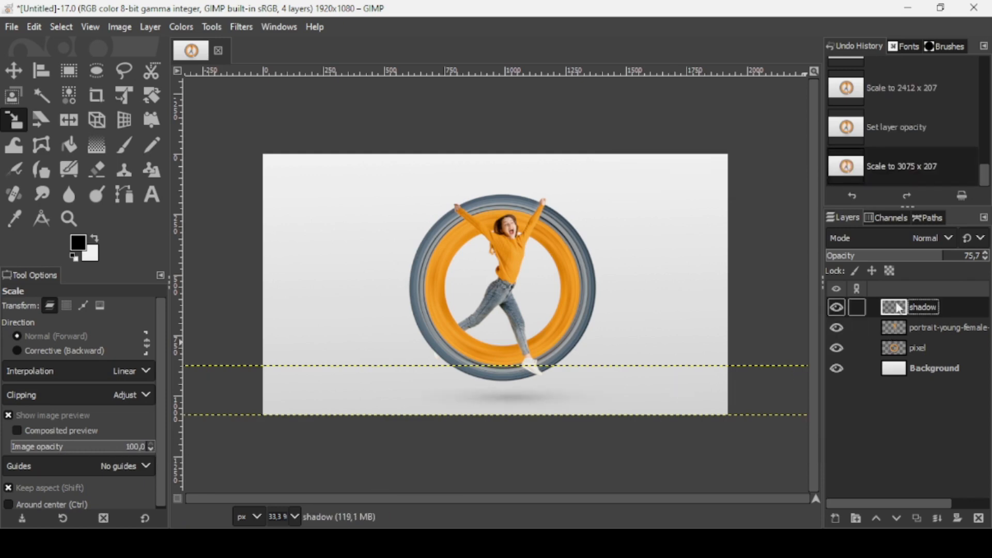
Step: Add a transparent 1920 × 1080 px layer above the shadow layer and name it highlight
{"action": "left_click", "coordinate": [909, 328]}
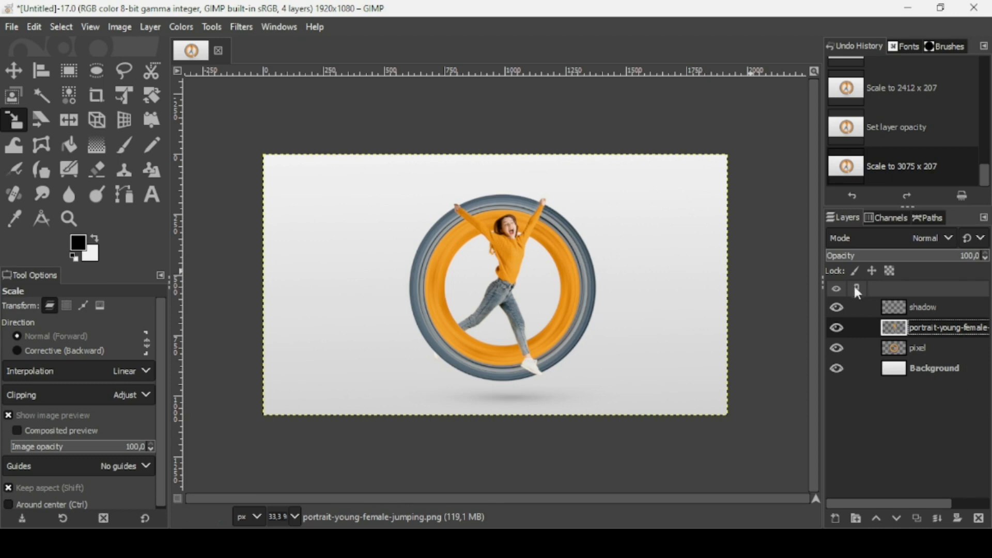
{"action": "left_click", "coordinate": [912, 308]}
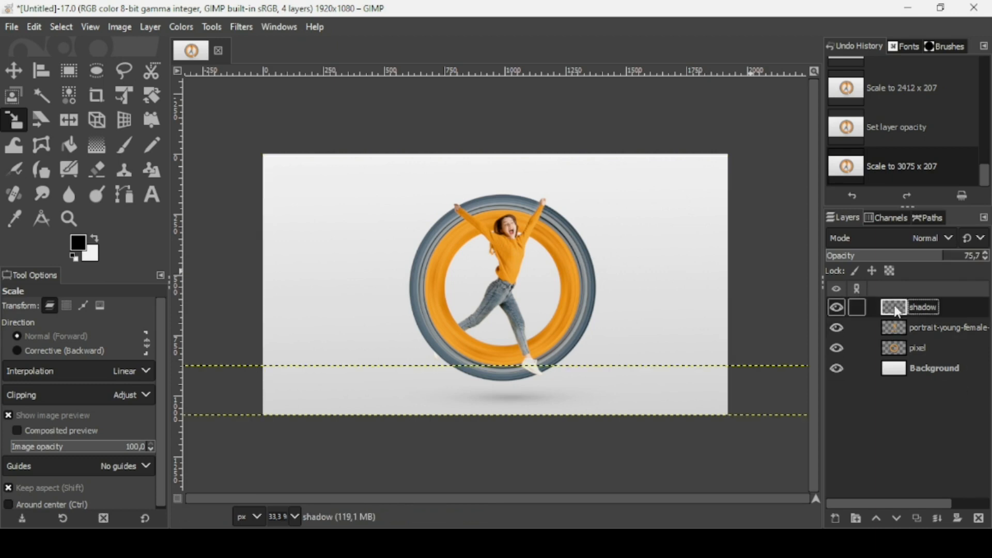
{"action": "left_click", "coordinate": [837, 520]}
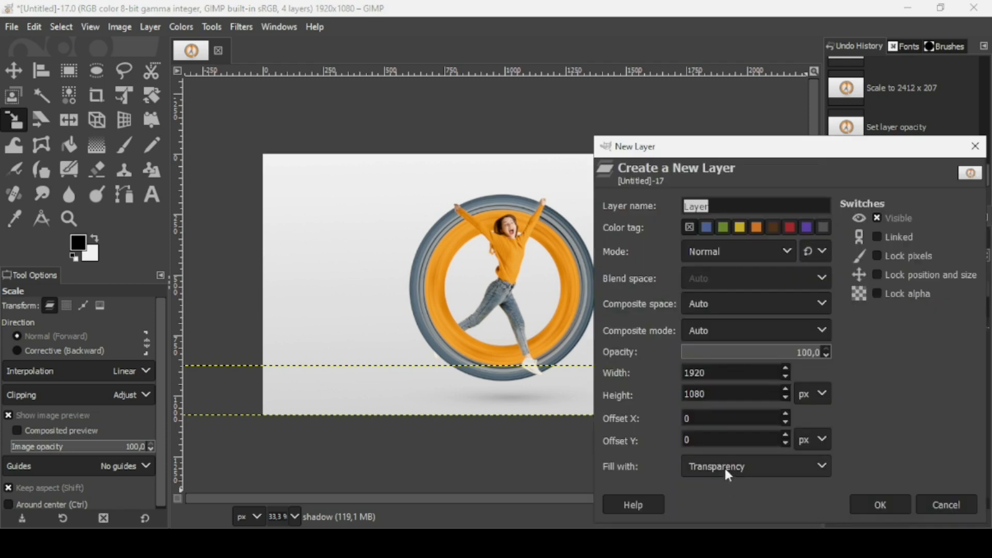
{"action": "left_click", "coordinate": [885, 500]}
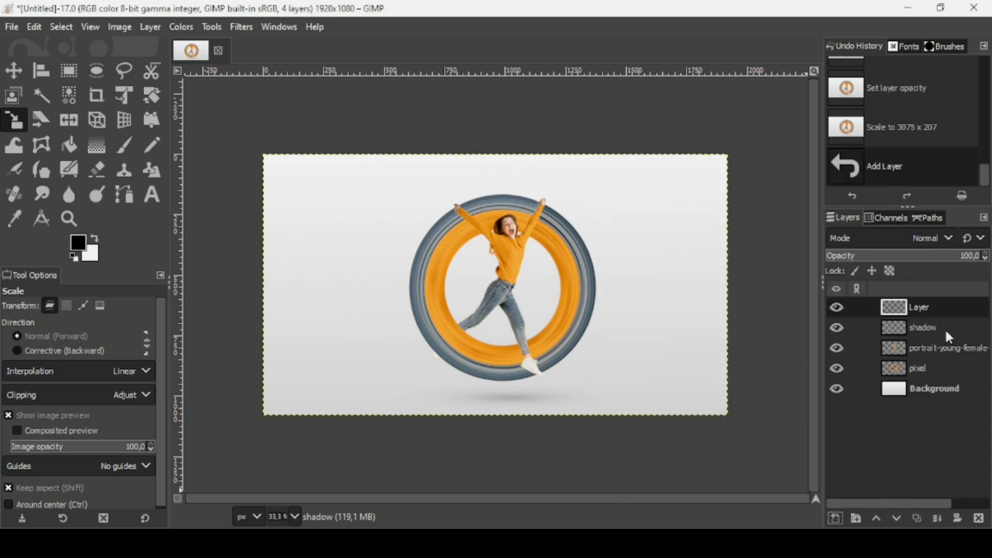
{"action": "double_click", "coordinate": [920, 309]}
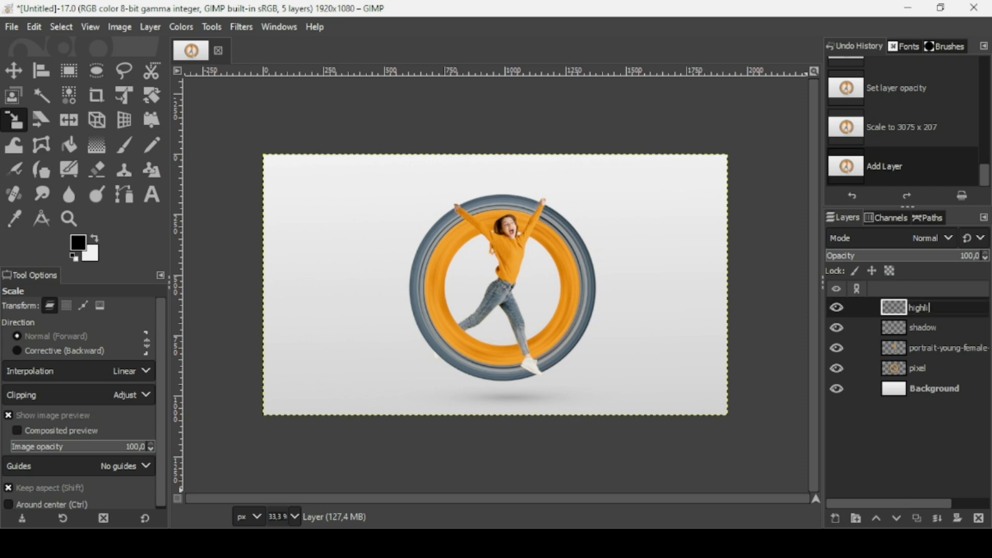
{"action": "type", "text": "highlight"}
{"action": "key", "text": "Return"}
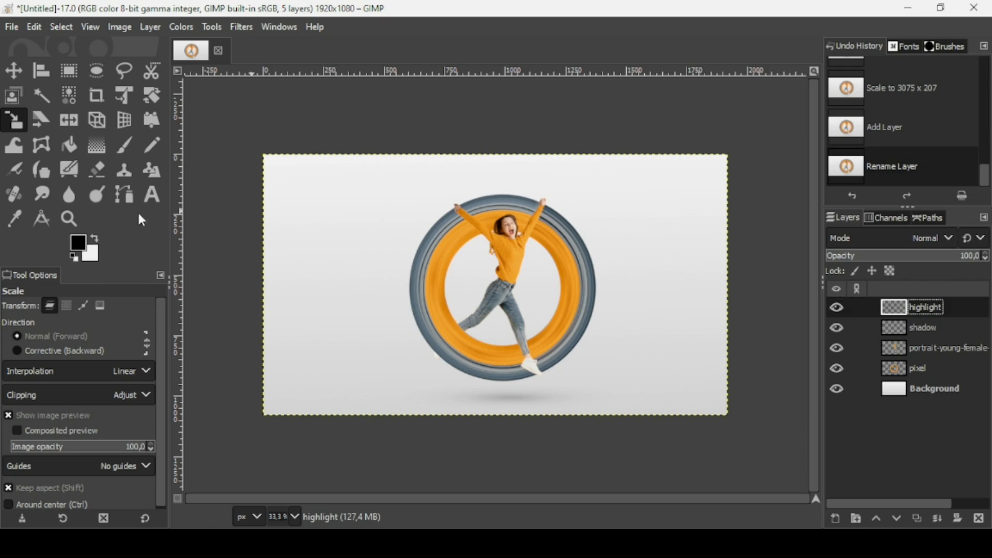
Step: Set up a white paintbrush at size 485, select the ring from the pixel layer's alpha, and make the highlight layer active
{"action": "left_click", "coordinate": [128, 144]}
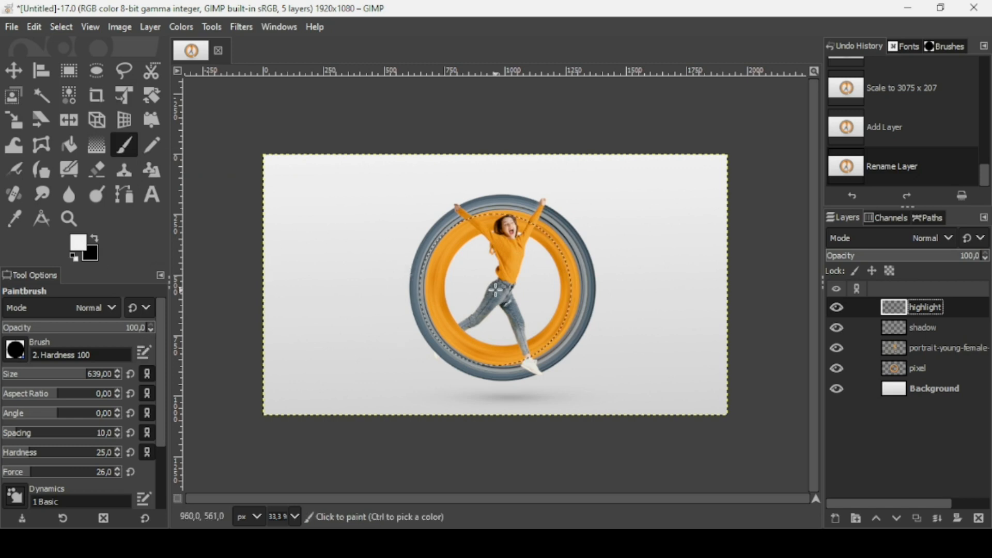
{"action": "left_click", "coordinate": [75, 376]}
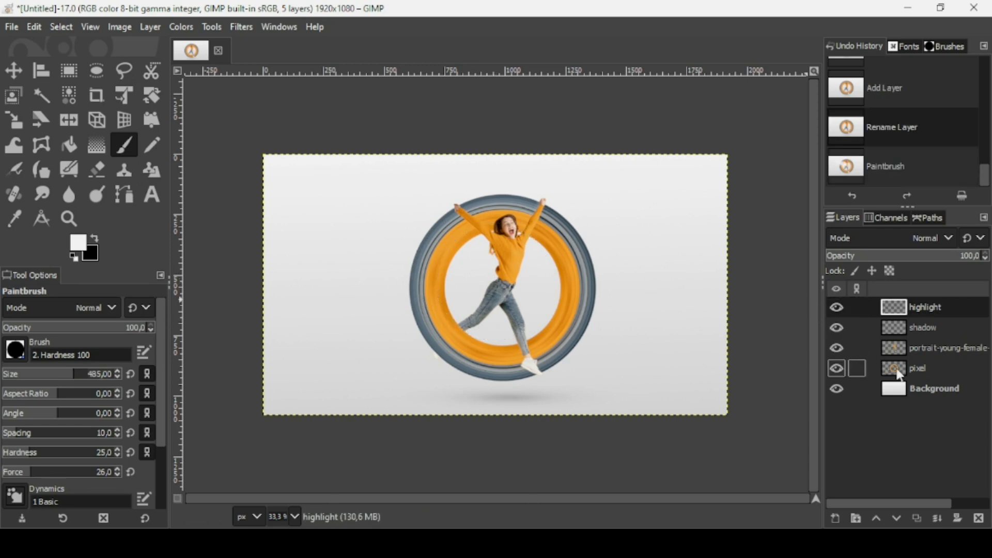
{"action": "left_click", "coordinate": [900, 375]}
{"action": "right_click", "coordinate": [900, 376]}
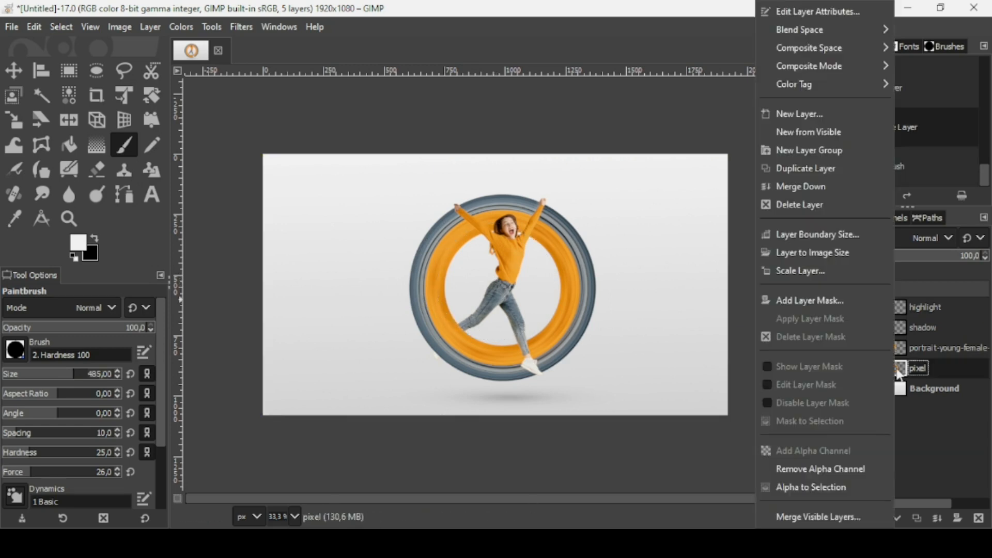
{"action": "left_click", "coordinate": [837, 489]}
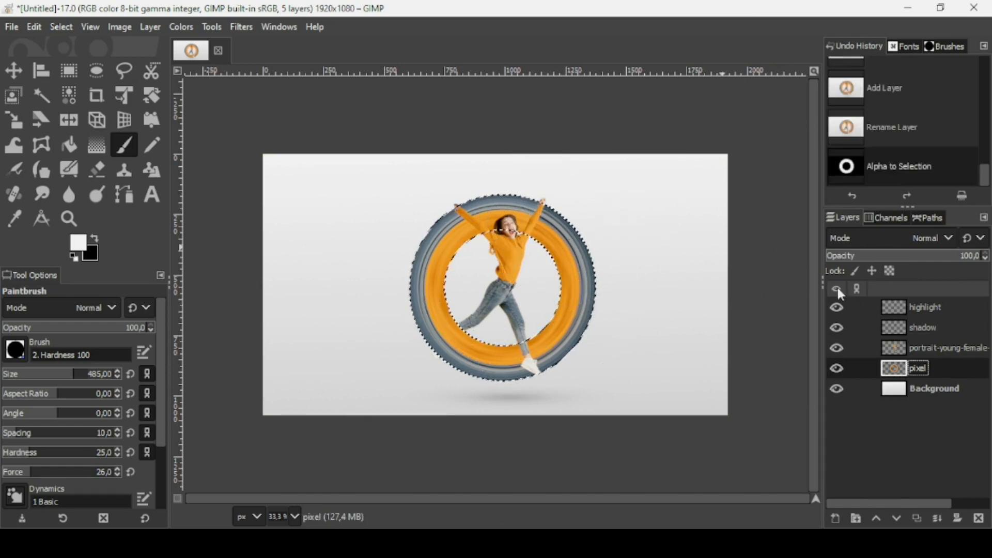
{"action": "left_click", "coordinate": [925, 308]}
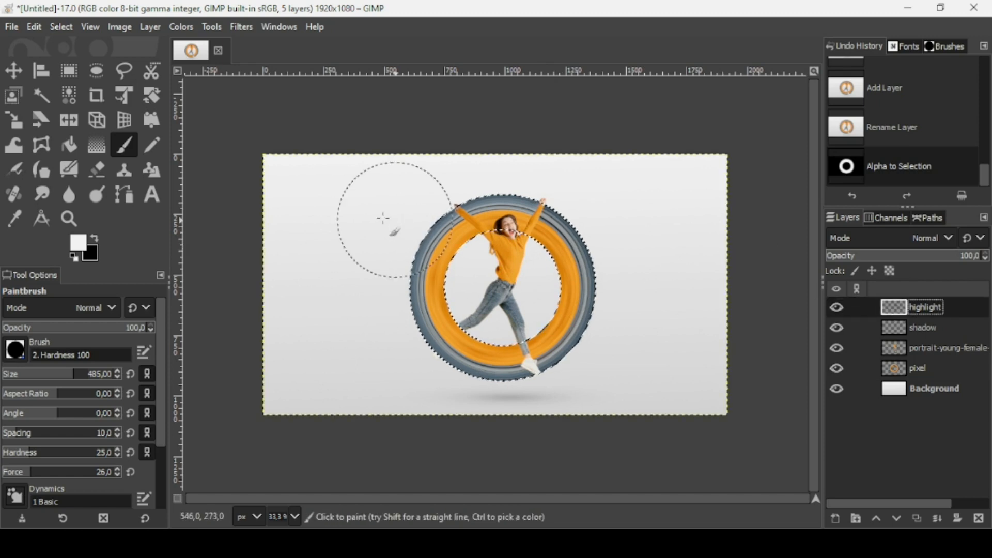
Step: Paint straight white strokes across the upper-left and right parts of the selected ring, and clear the selection
{"action": "left_click", "coordinate": [351, 212]}
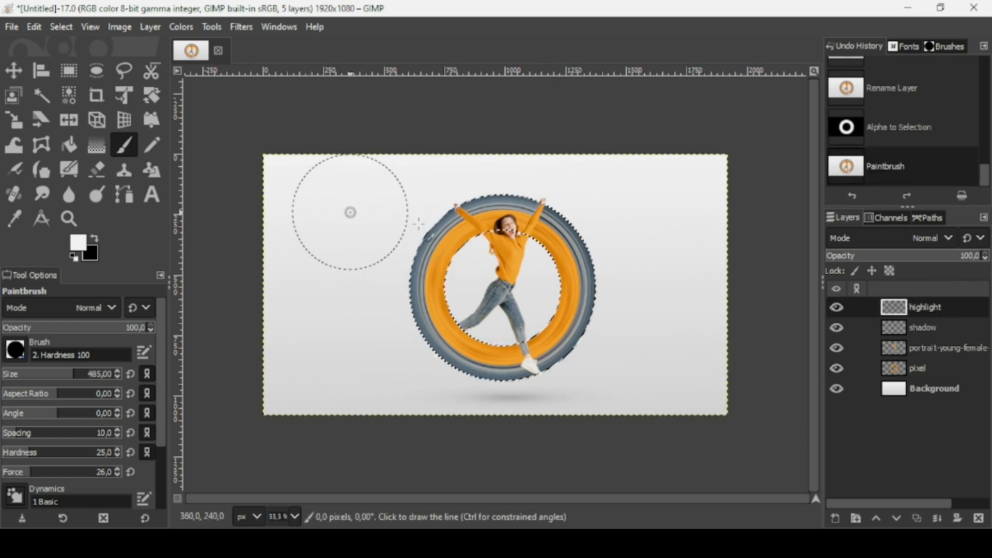
{"action": "left_click", "coordinate": [482, 277], "text": "shift"}
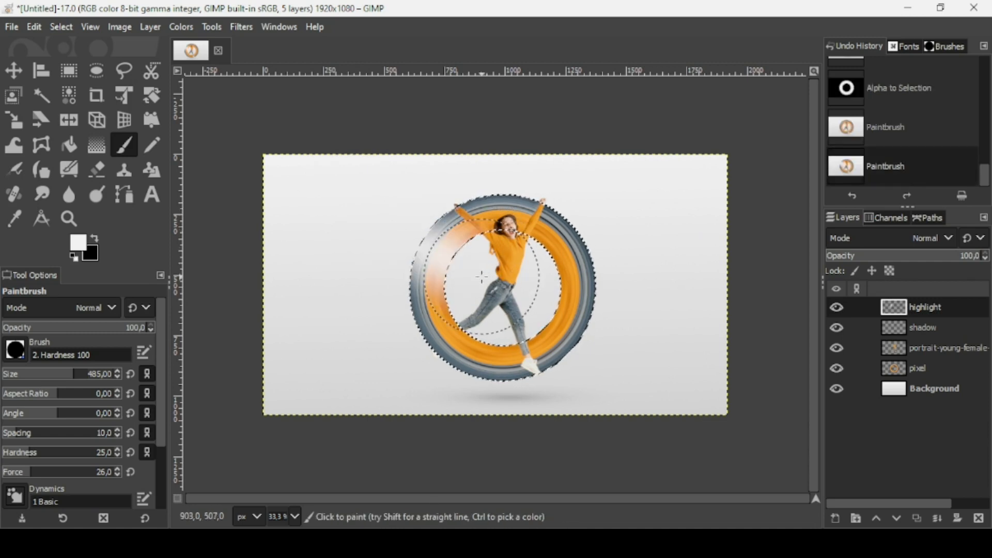
{"action": "left_click", "coordinate": [509, 316]}
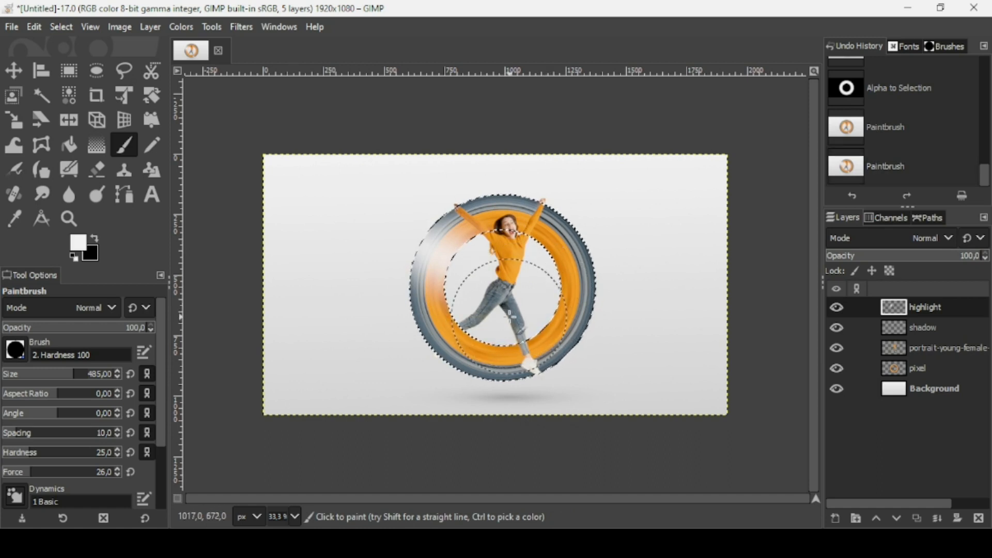
{"action": "left_click", "coordinate": [671, 243], "text": "shift"}
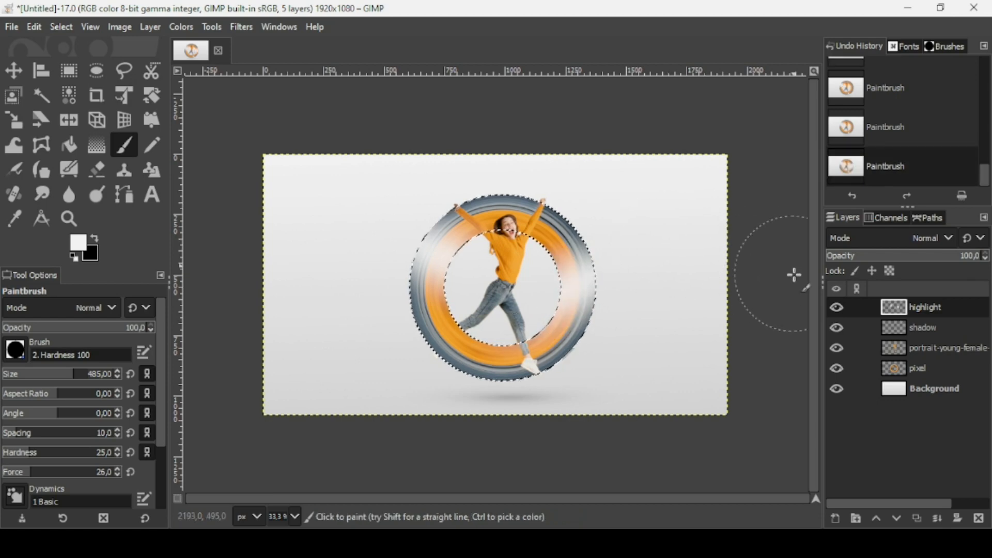
{"action": "left_click", "coordinate": [64, 24]}
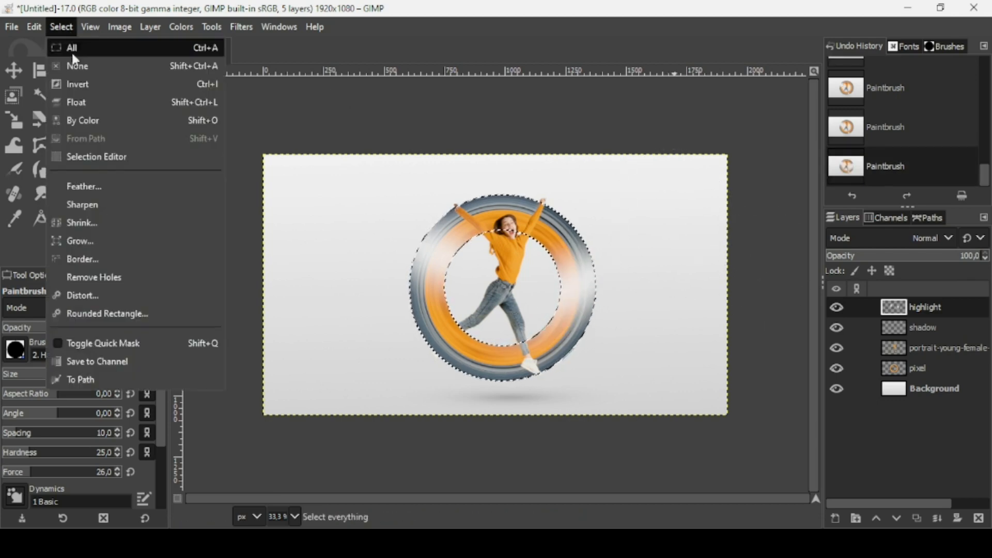
{"action": "left_click", "coordinate": [75, 62]}
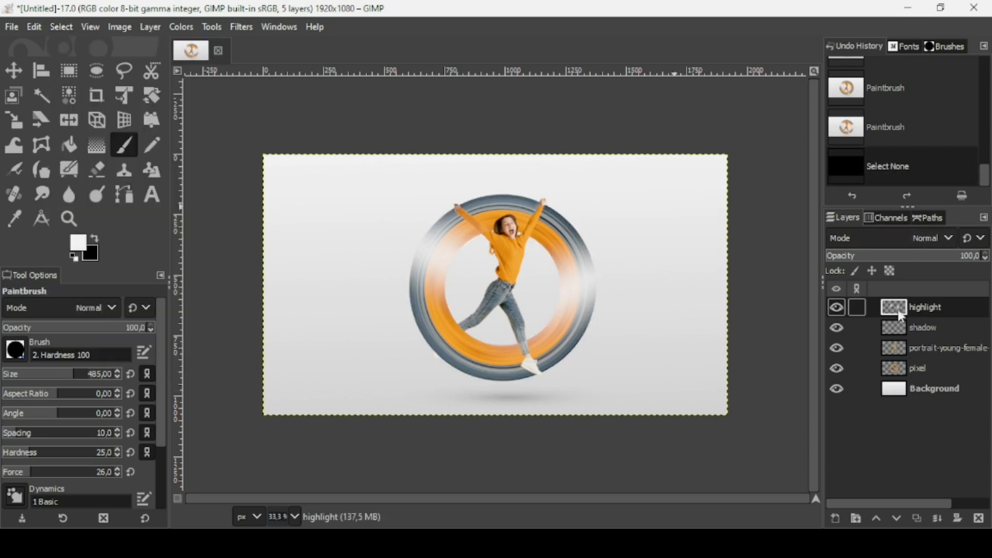
Step: Set the highlight layer's blend mode to Overlay and its opacity to 56.5
{"action": "left_click", "coordinate": [920, 243]}
{"action": "left_click_drag", "start_coordinate": [969, 328], "coordinate": [970, 337]}
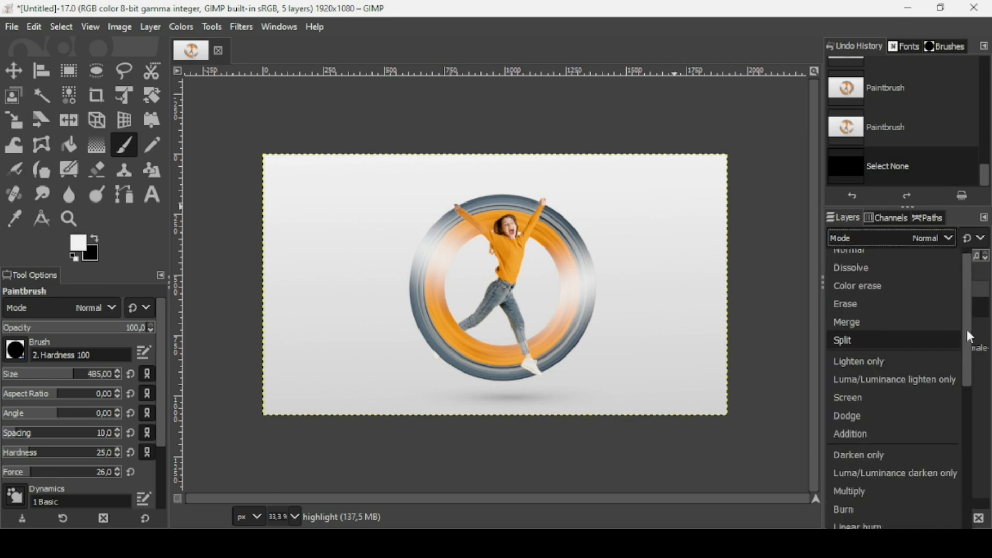
{"action": "left_click", "coordinate": [844, 513]}
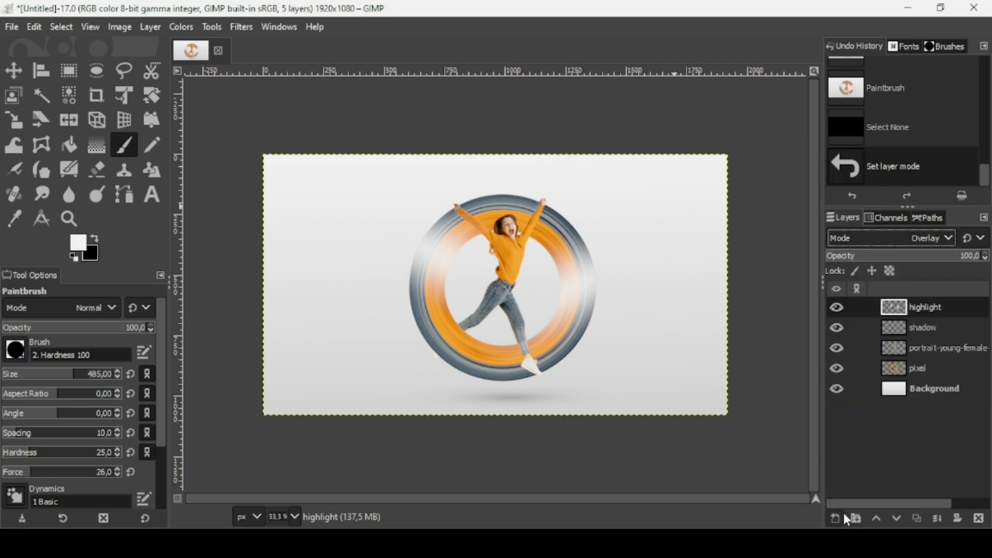
{"action": "left_click_drag", "start_coordinate": [962, 261], "coordinate": [912, 261]}
{"action": "left_click", "coordinate": [663, 326]}
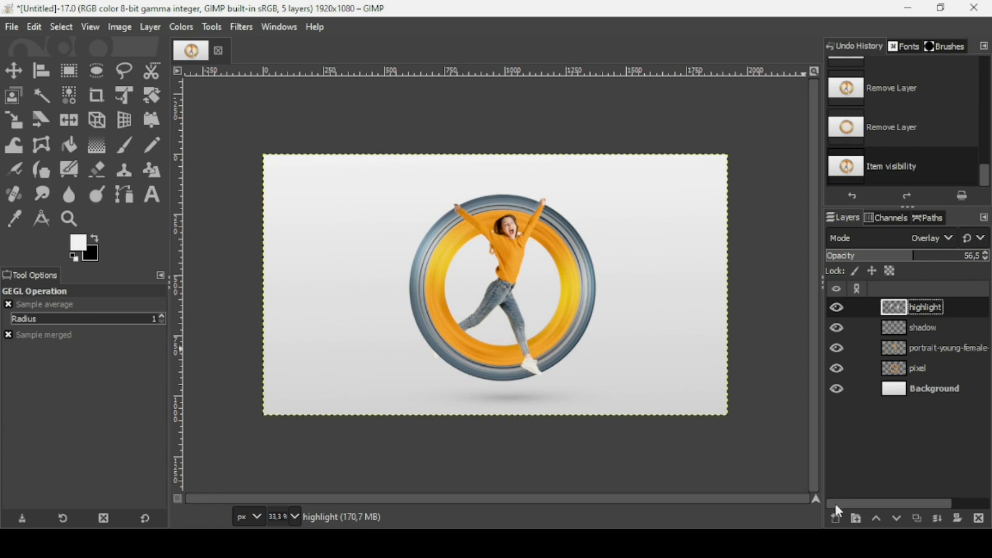
Step: Add a transparent 1920 × 1080 px layer above the highlight layer for brush painting, with the ring selected from the pixel layer's alpha
{"action": "left_click", "coordinate": [836, 519]}
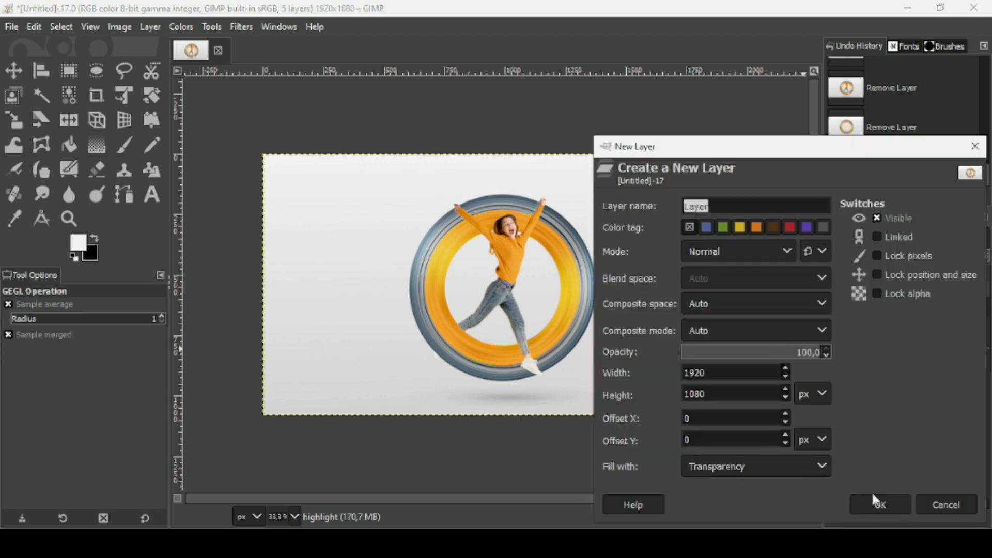
{"action": "left_click", "coordinate": [877, 498]}
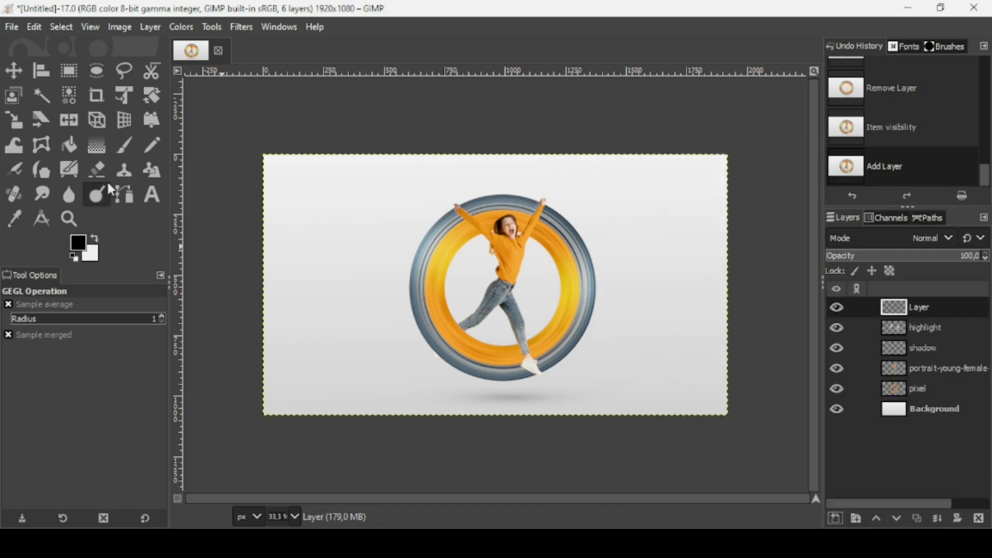
{"action": "left_click", "coordinate": [120, 148]}
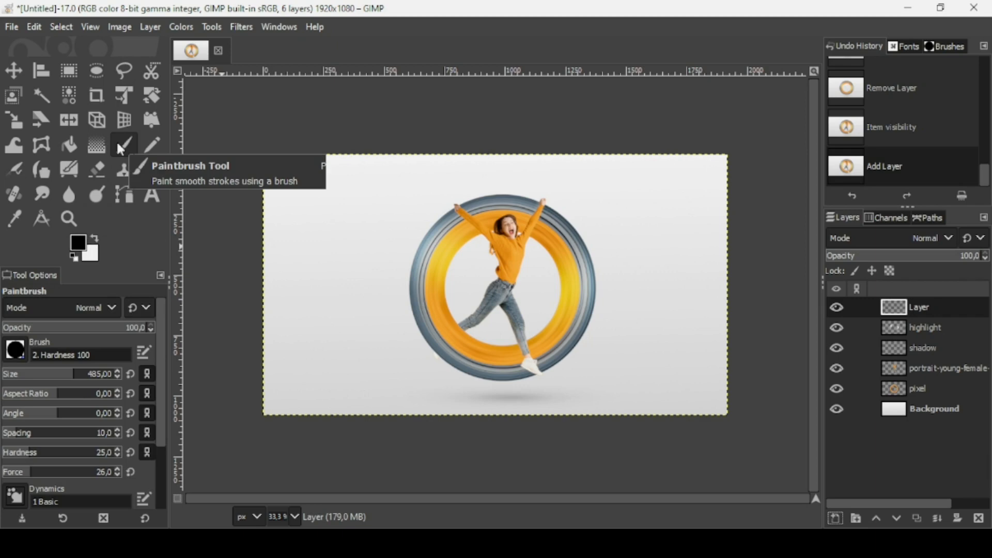
{"action": "left_click", "coordinate": [898, 397]}
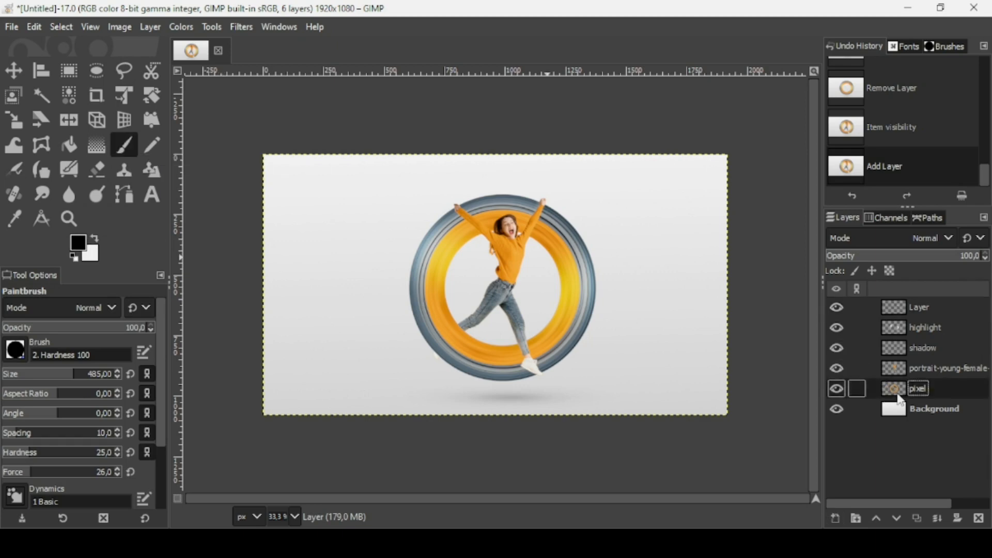
{"action": "right_click", "coordinate": [898, 396]}
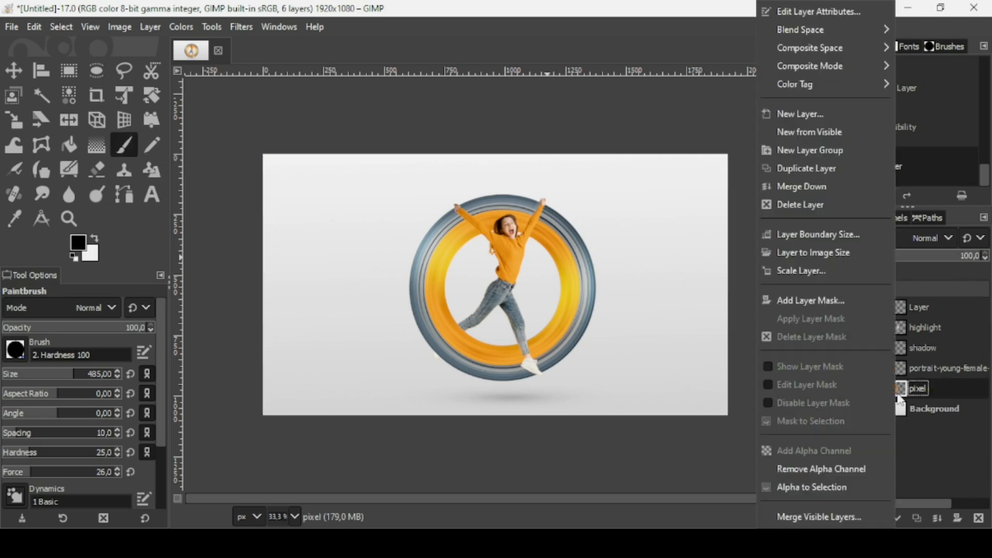
{"action": "left_click", "coordinate": [837, 488]}
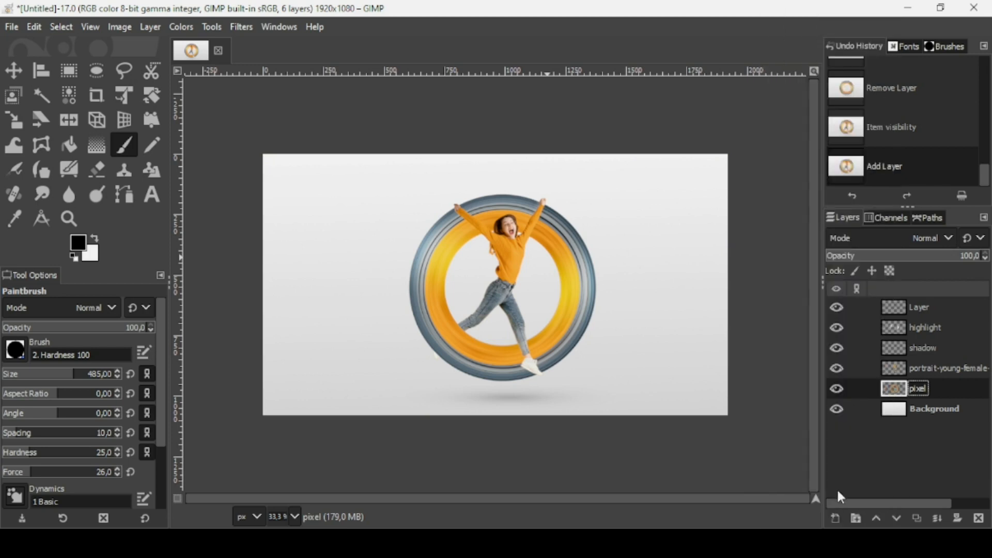
{"action": "left_click", "coordinate": [897, 309]}
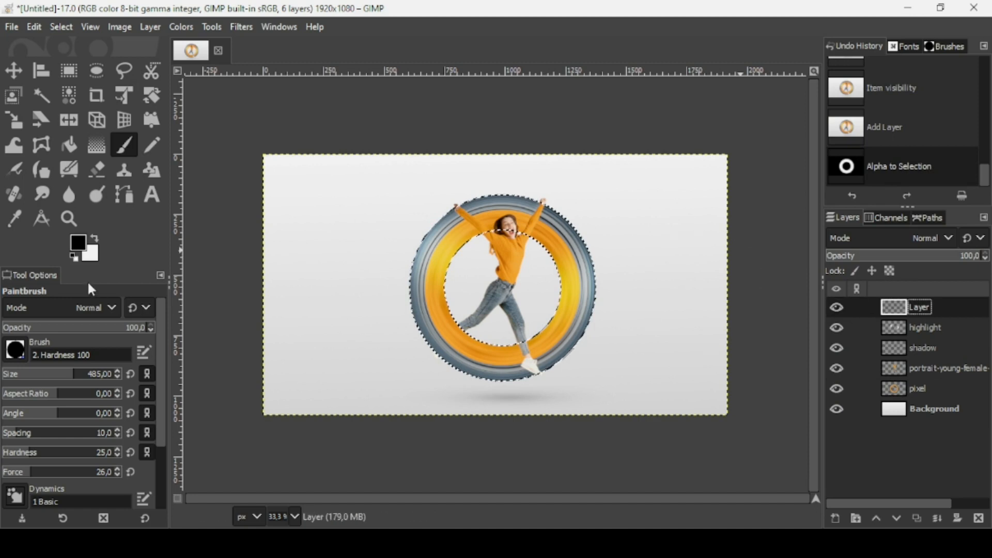
Step: Set the black paintbrush to size 78, hardness 6 and force 6, and try a dab on the ring near the woman's lower foot
{"action": "left_click", "coordinate": [21, 373]}
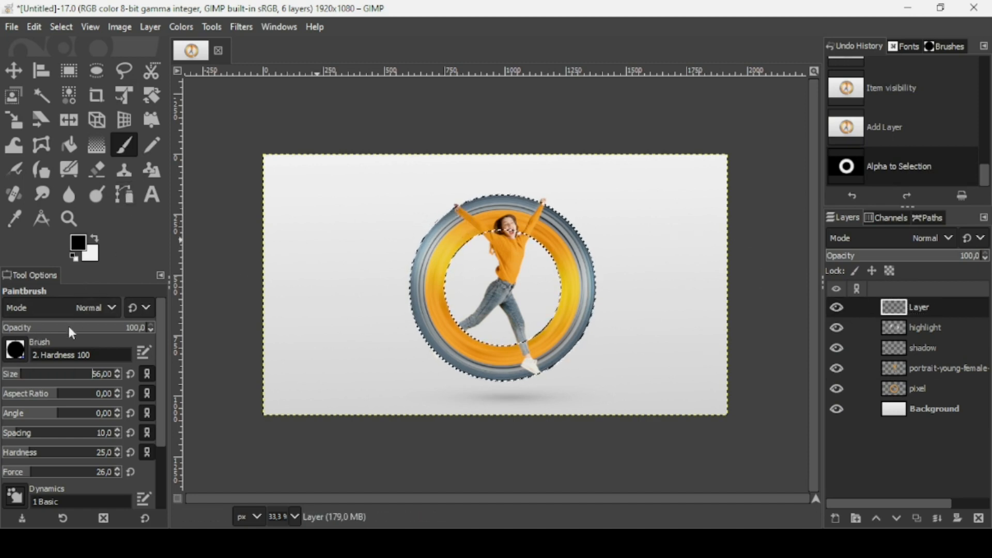
{"action": "left_click", "coordinate": [8, 454]}
{"action": "left_click", "coordinate": [9, 472]}
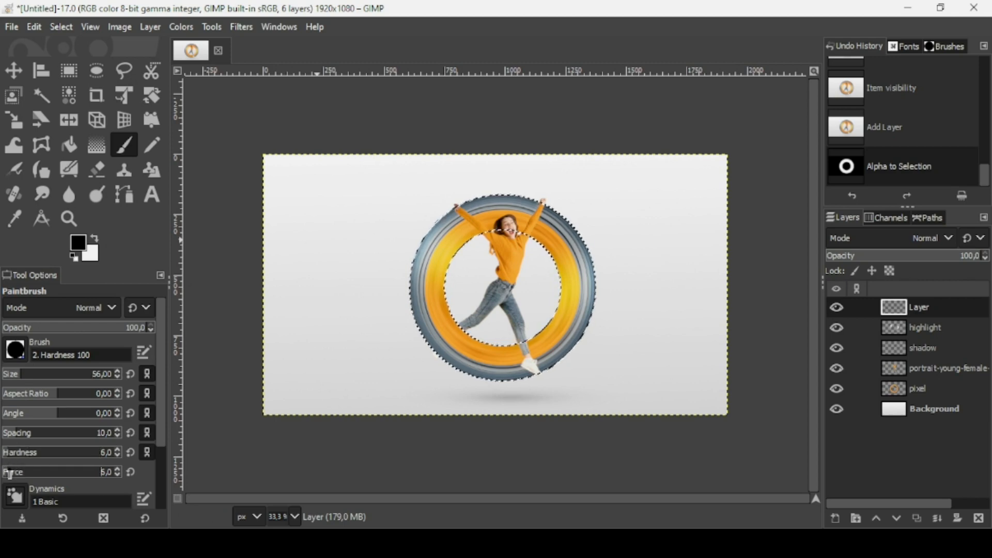
{"action": "left_click", "coordinate": [26, 374]}
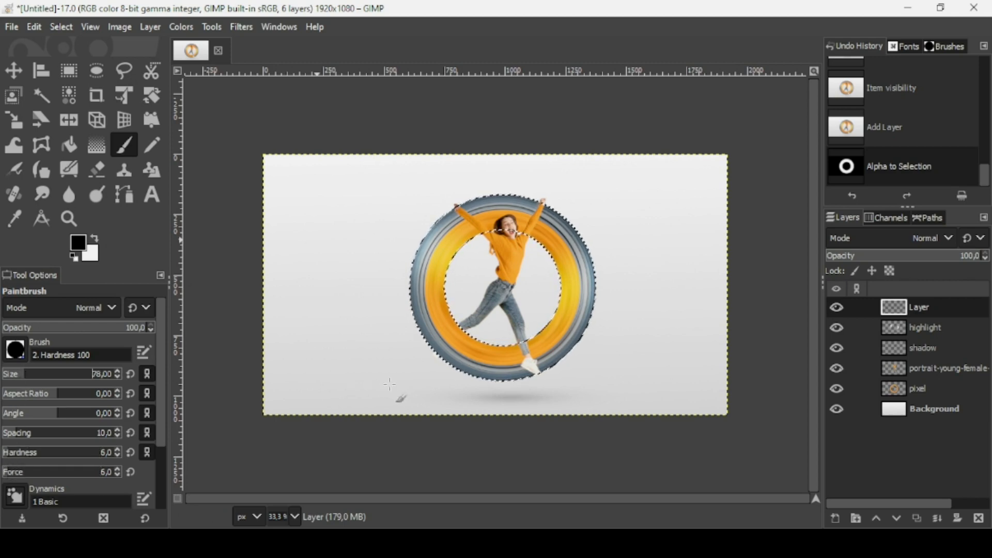
{"action": "left_click", "coordinate": [525, 344]}
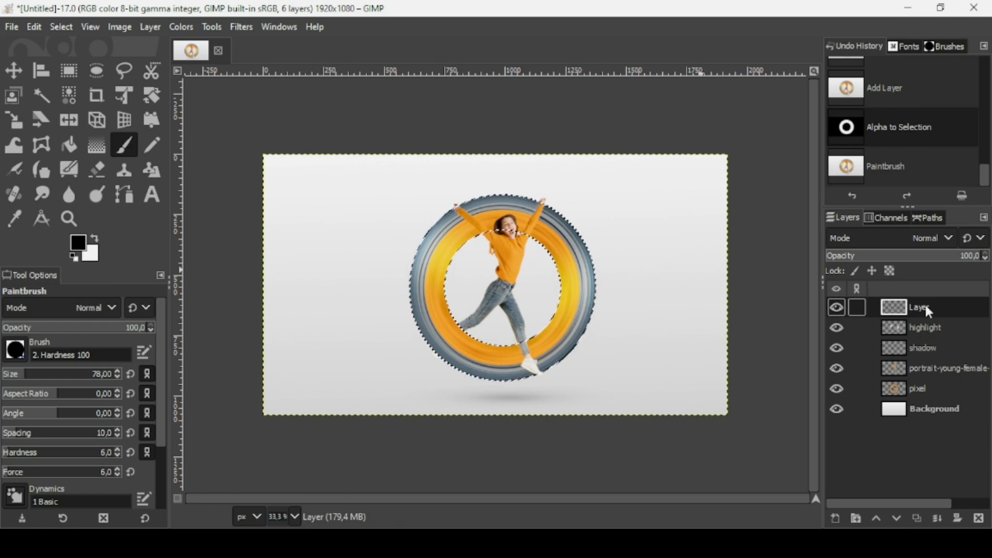
Step: Lower the new layer until it sits between the woman's cut-out and the pixel layer, keeping both of those layers visible
{"action": "left_click", "coordinate": [897, 520]}
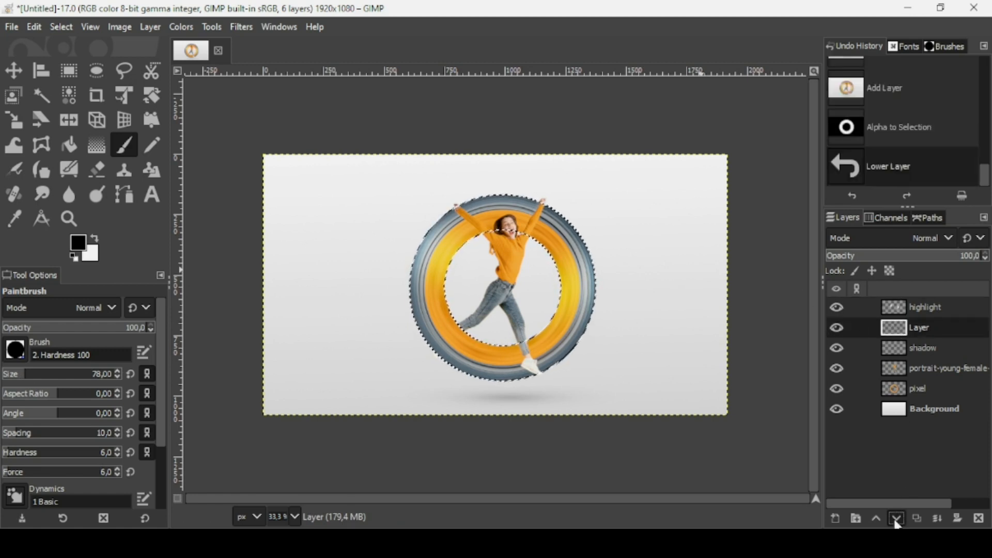
{"action": "left_click", "coordinate": [897, 520]}
{"action": "left_click", "coordinate": [898, 520]}
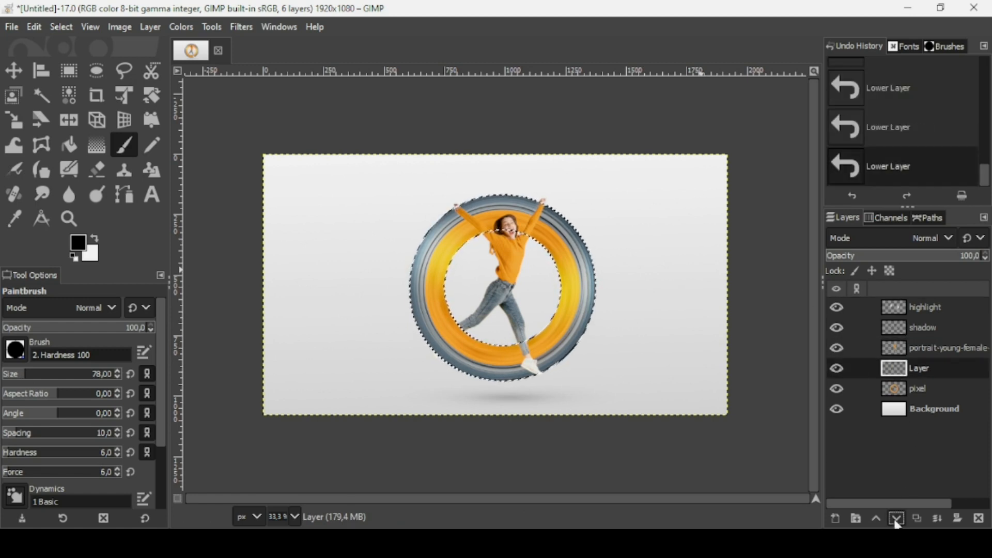
{"action": "left_click", "coordinate": [836, 349]}
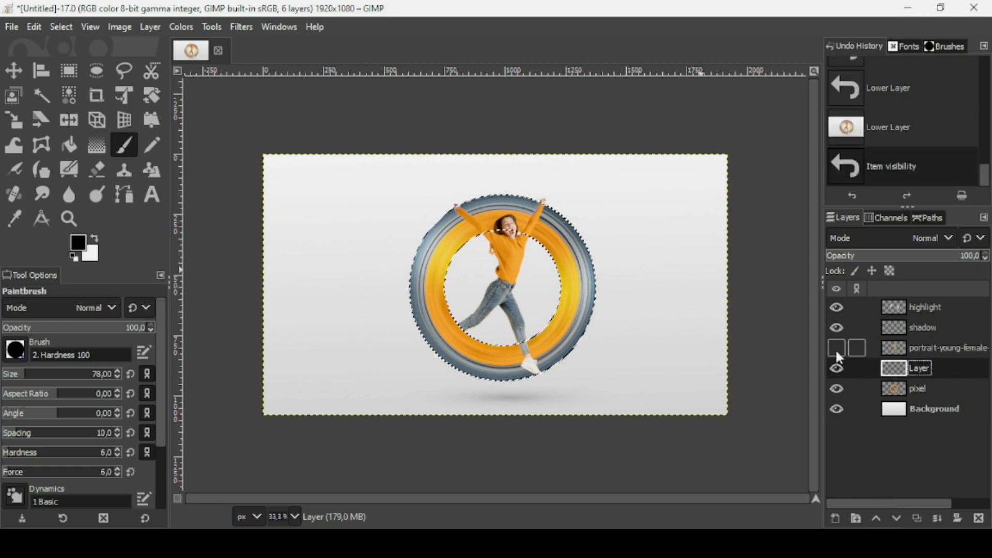
{"action": "left_click", "coordinate": [835, 388]}
{"action": "left_click", "coordinate": [835, 388]}
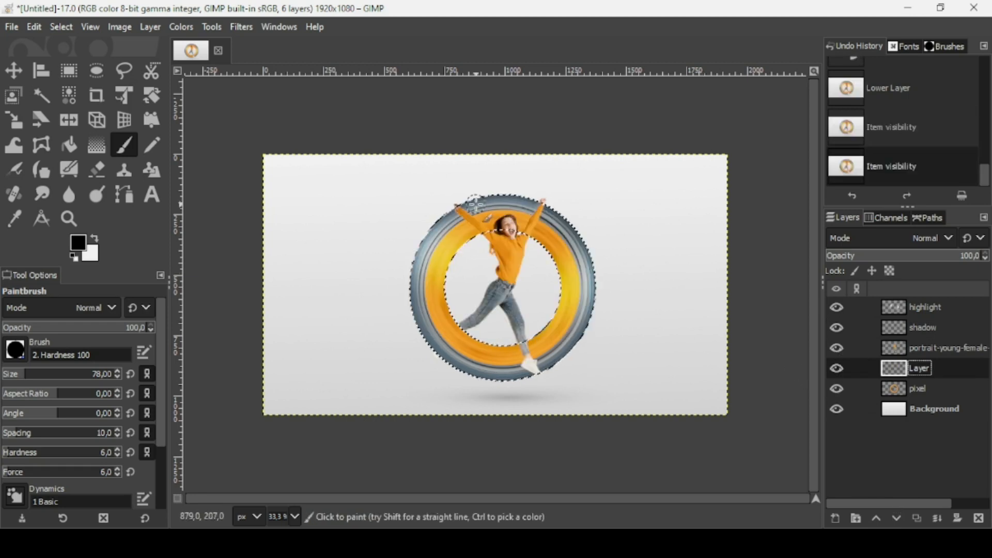
Step: Paint soft black contact shadows on the ring behind the woman's raised arms and lower foot, and clear the selection
{"action": "left_click_drag", "start_coordinate": [528, 232], "coordinate": [549, 200]}
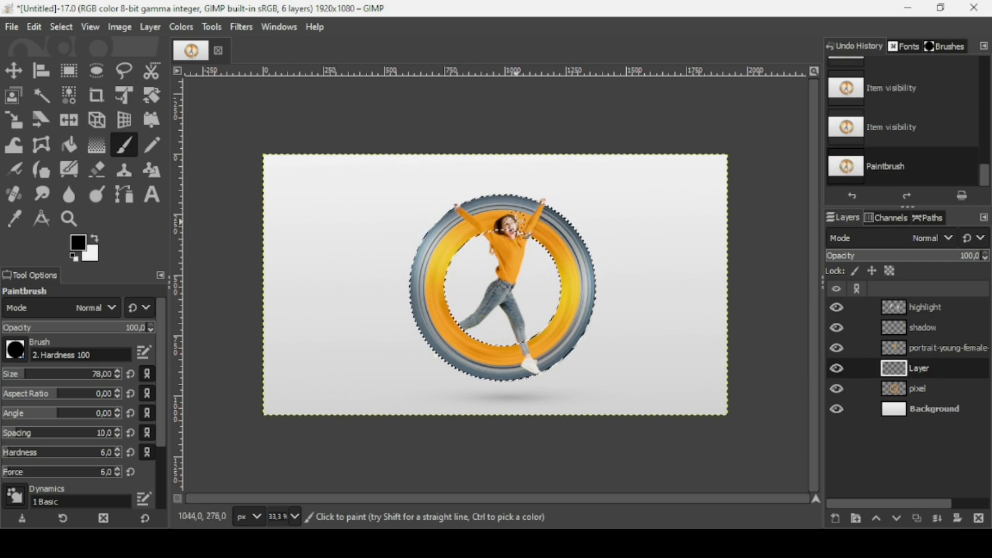
{"action": "left_click_drag", "start_coordinate": [503, 243], "coordinate": [447, 207]}
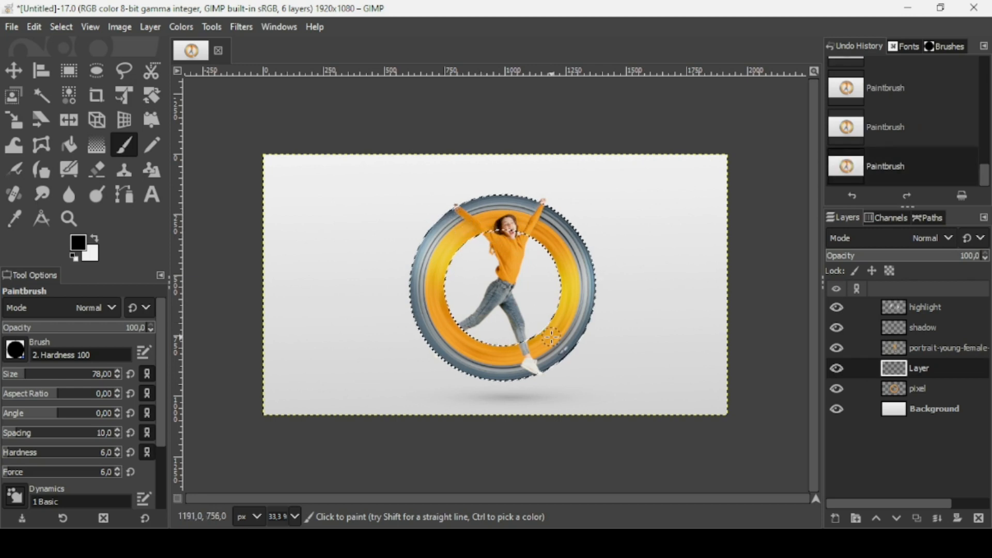
{"action": "left_click_drag", "start_coordinate": [518, 349], "coordinate": [538, 380]}
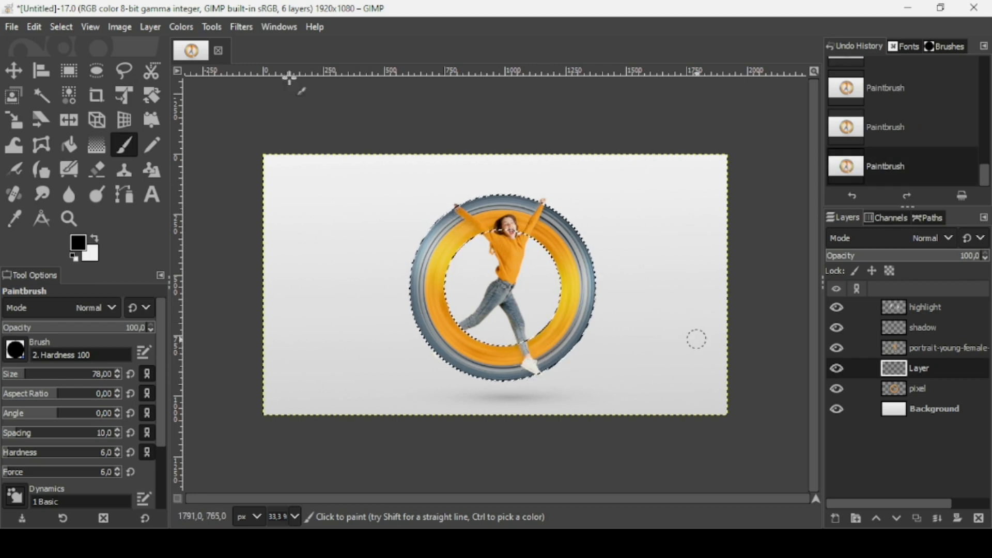
{"action": "left_click", "coordinate": [69, 27]}
{"action": "left_click", "coordinate": [74, 69]}
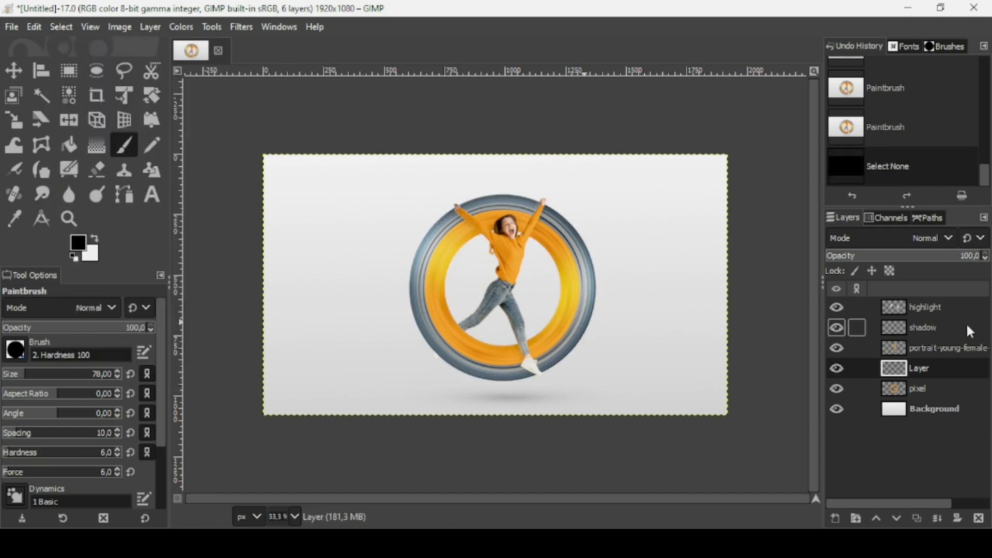
Step: Create a new layer from the visible image above the highlight layer
{"action": "left_click", "coordinate": [912, 309]}
{"action": "right_click", "coordinate": [908, 305]}
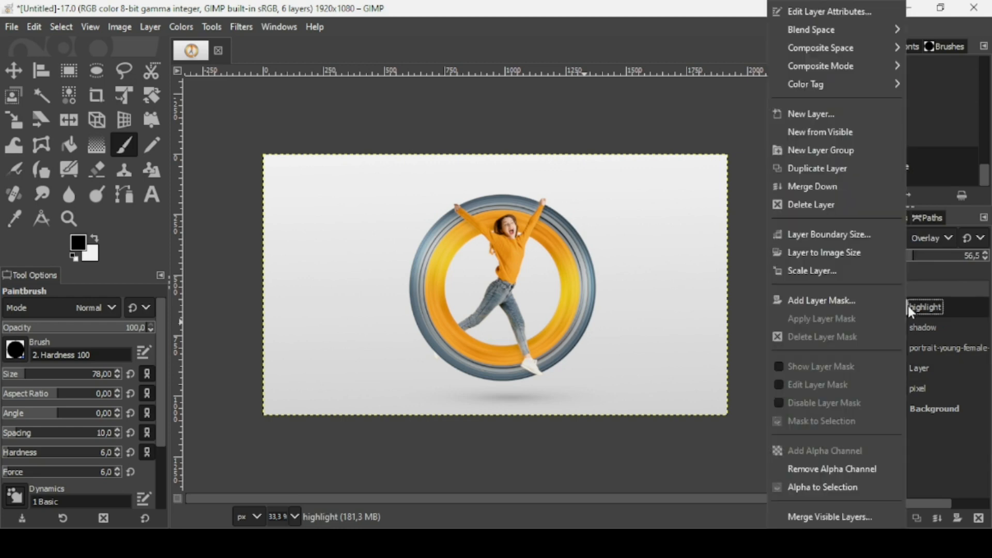
{"action": "left_click", "coordinate": [871, 130]}
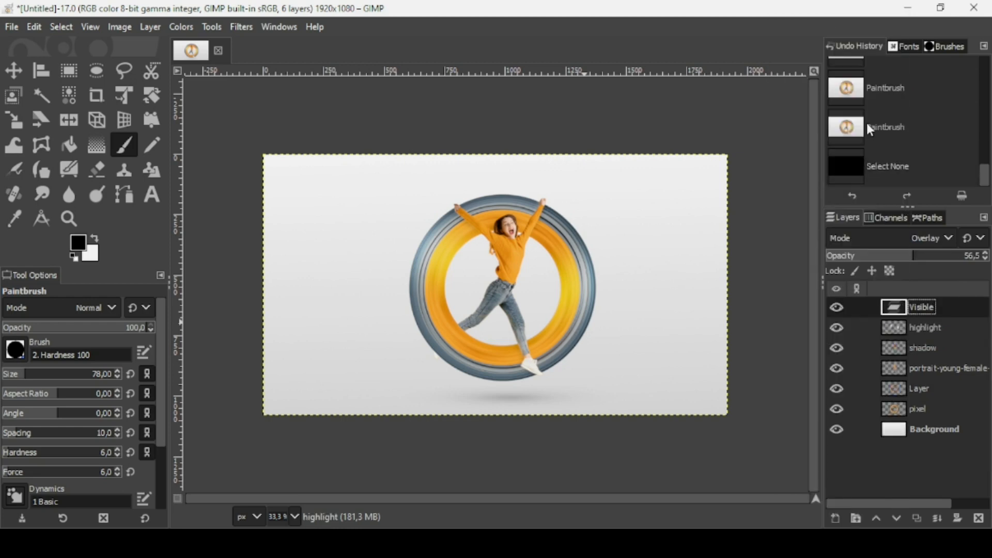